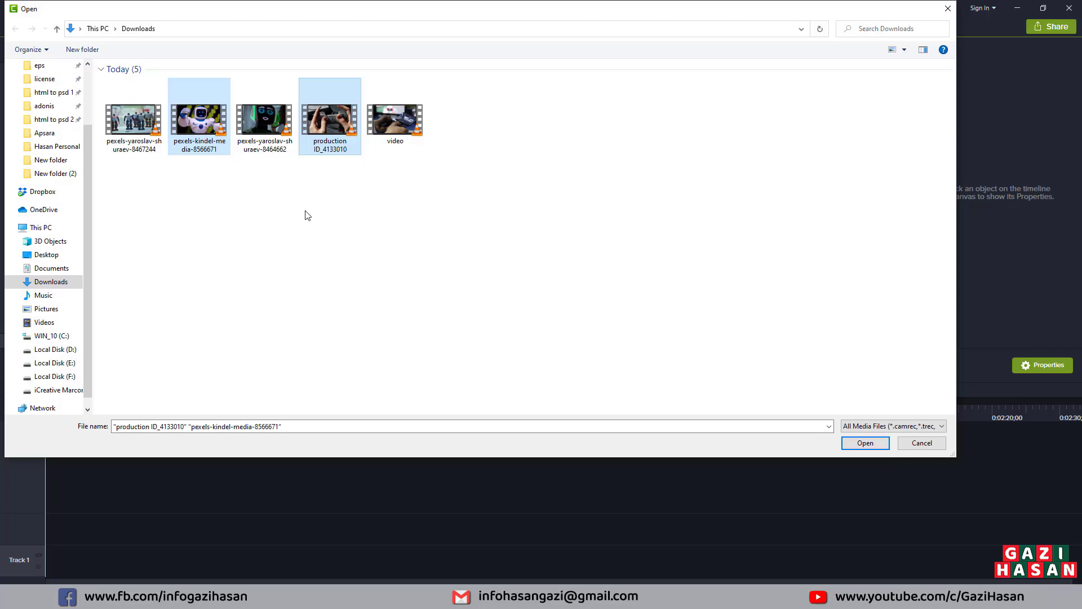
ctrl+click(265, 135)
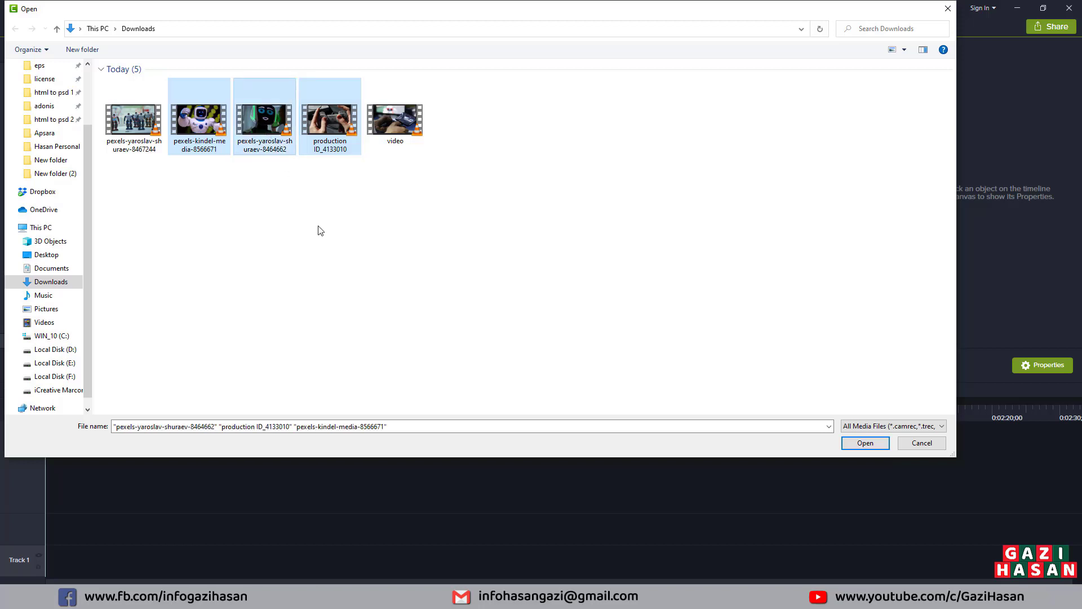
ctrl+click(402, 142)
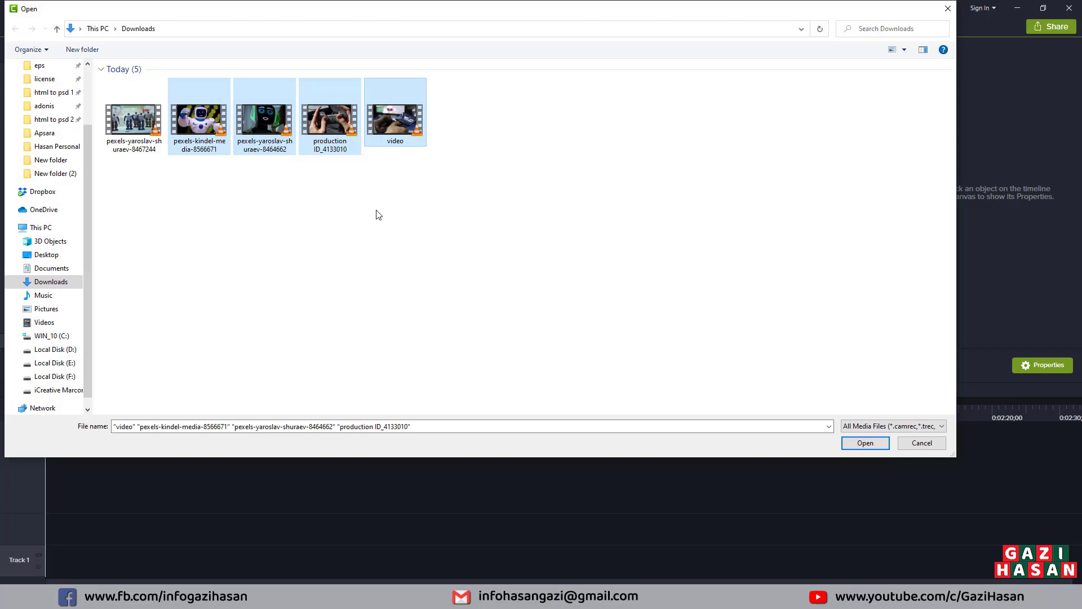
ctrl+click(269, 140)
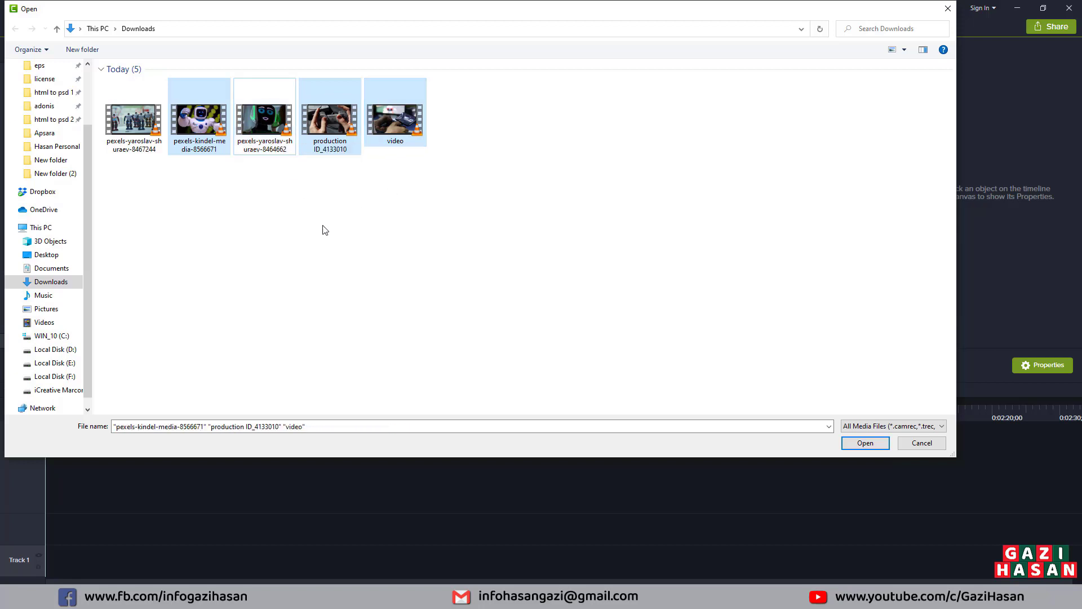
ctrl+click(387, 134)
click(416, 192)
drag(513, 204, 96, 107)
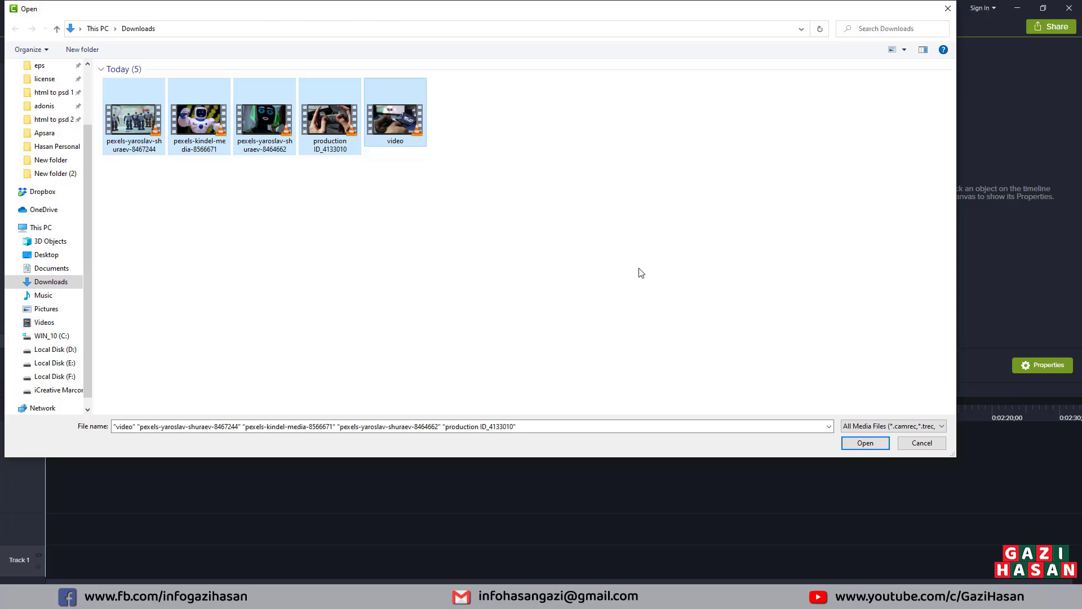
drag(664, 236, 114, 92)
click(411, 211)
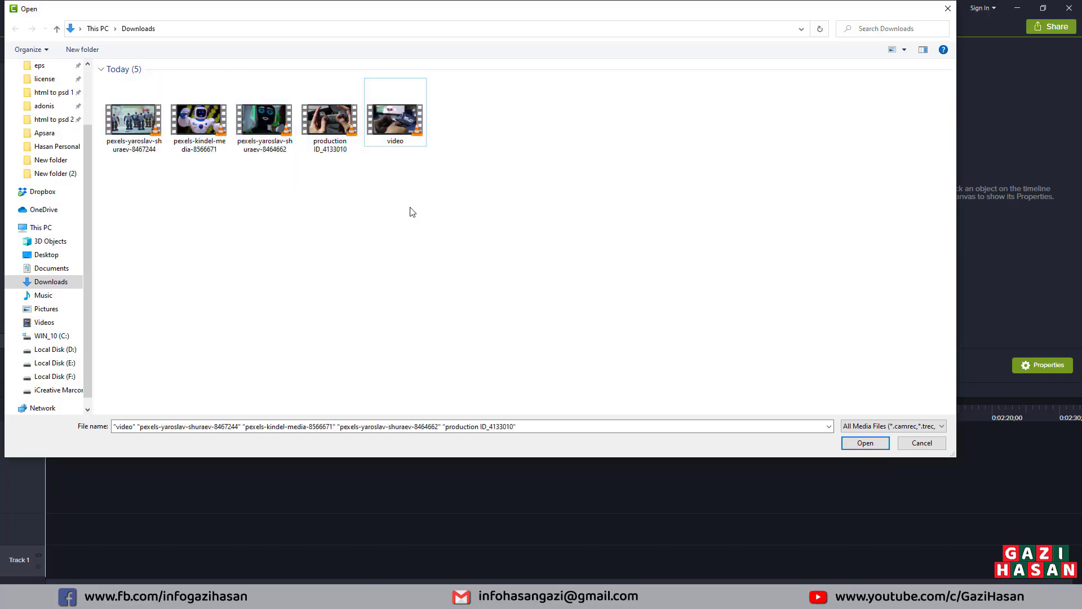
Import all five video clips from the Downloads folder into the Media Bin.
key(ctrl+a)
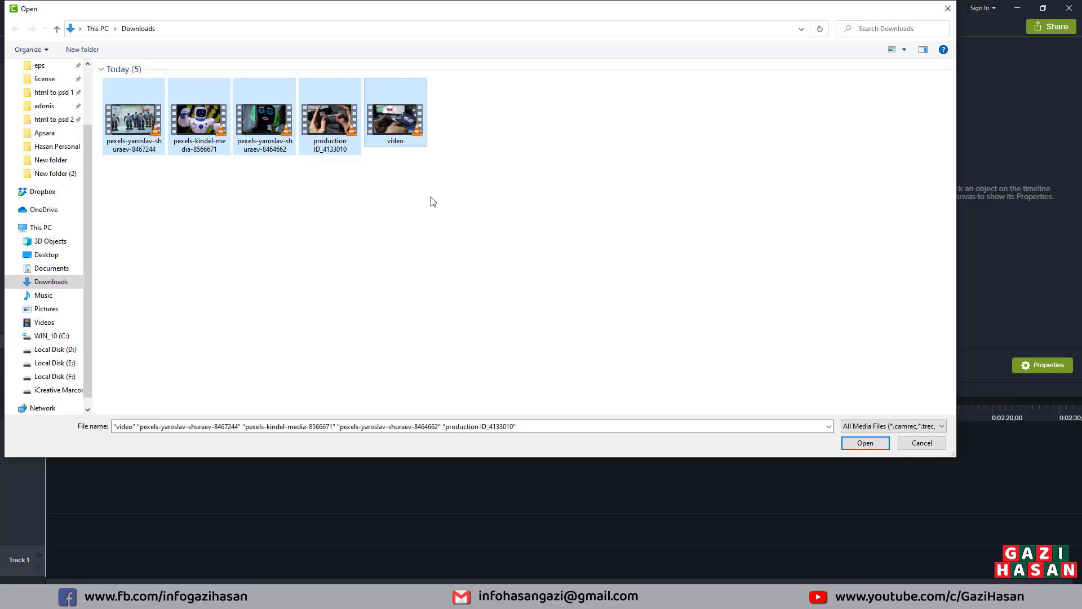
click(872, 443)
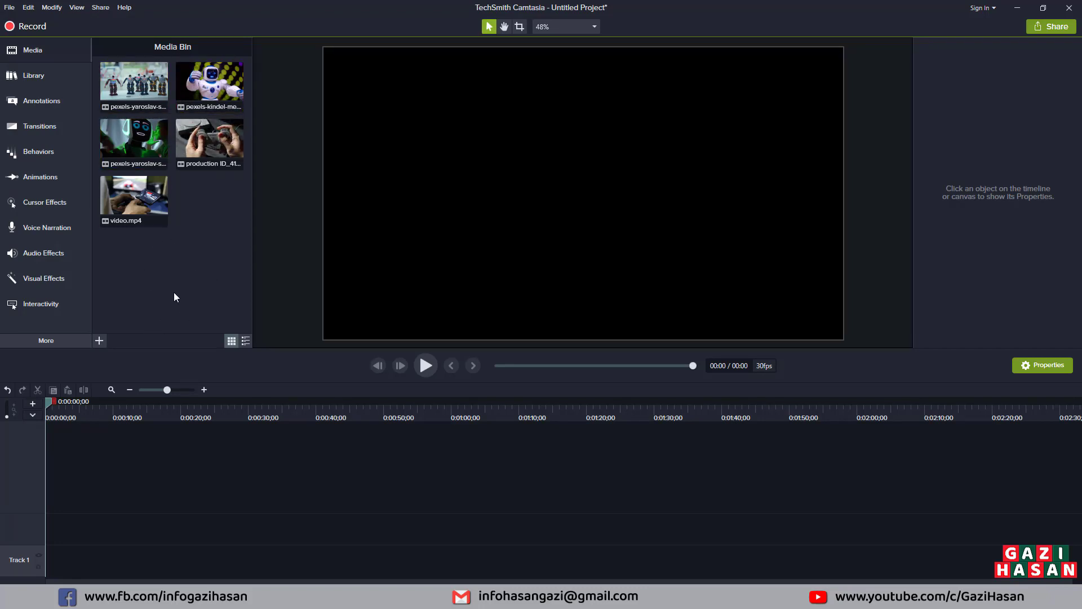
click(101, 343)
click(107, 307)
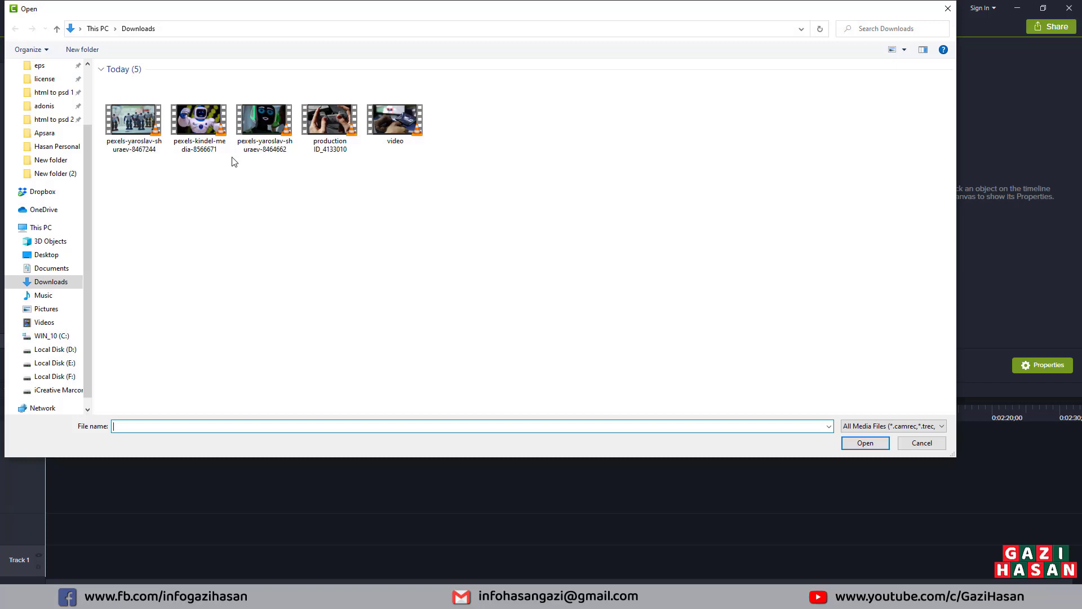
click(948, 9)
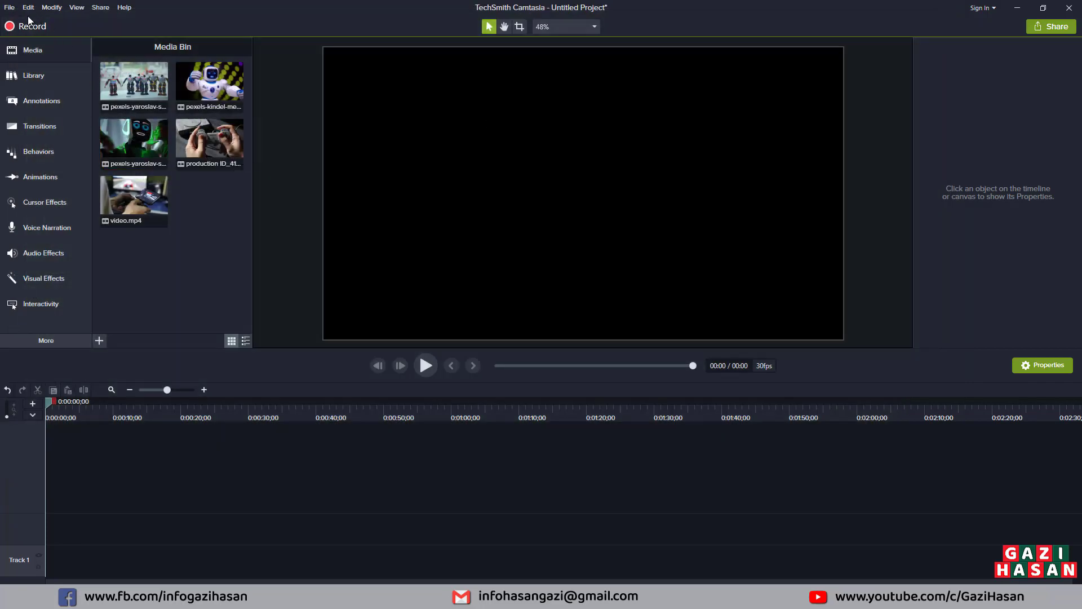
click(10, 8)
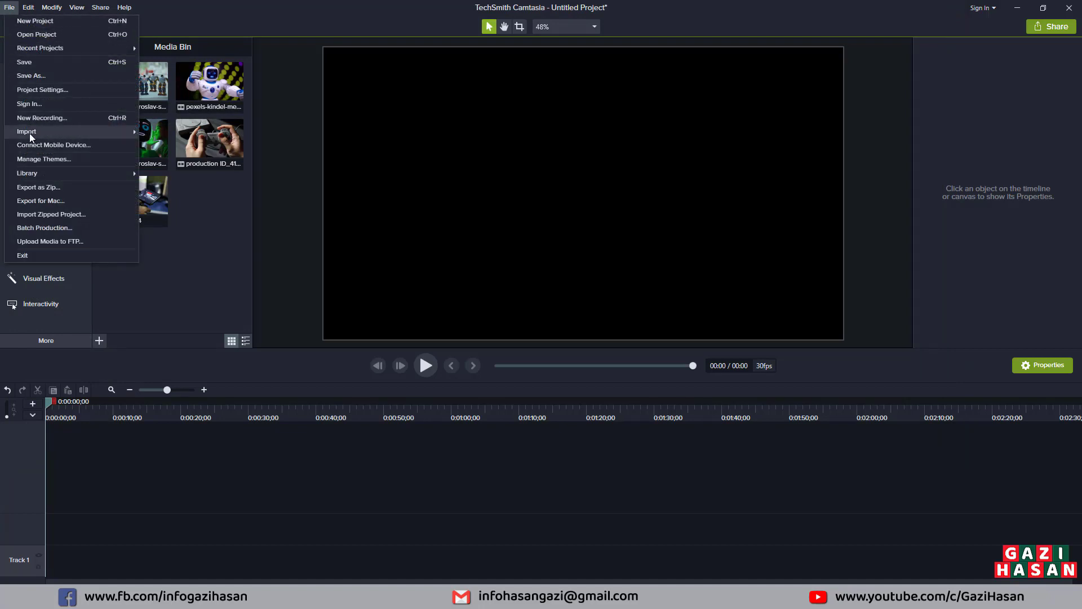
mouse_move(30, 135)
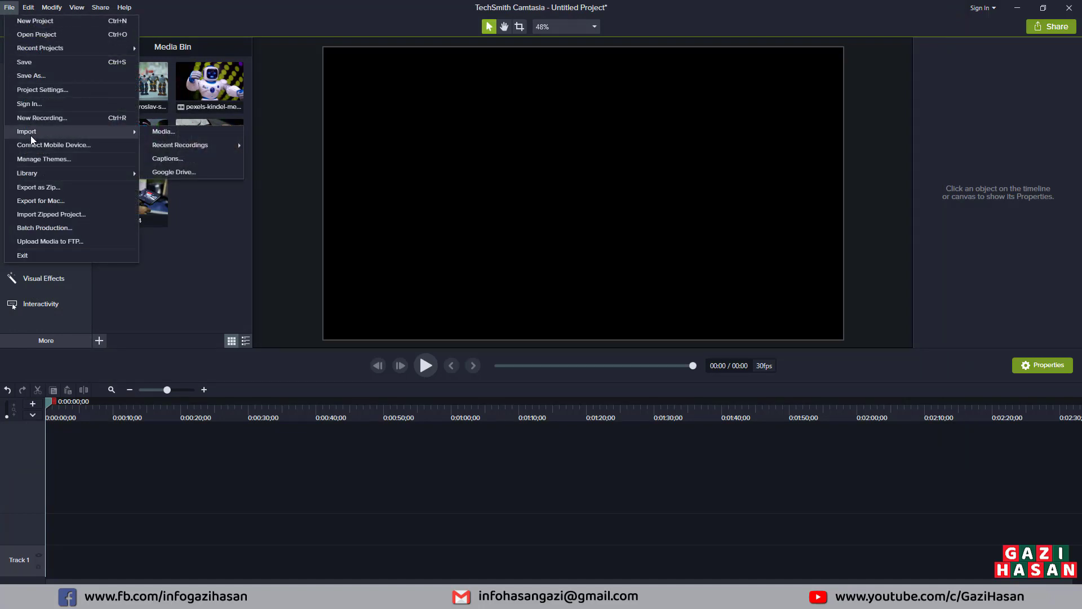
click(207, 235)
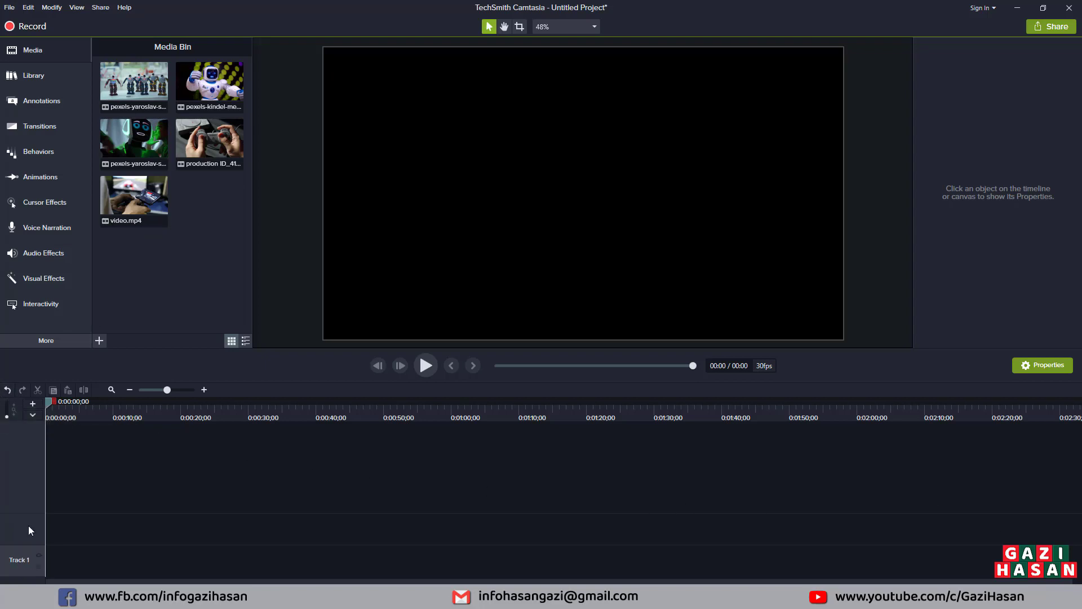
Add several empty tracks above Track 1 on the timeline, for at least five tracks in total.
click(32, 403)
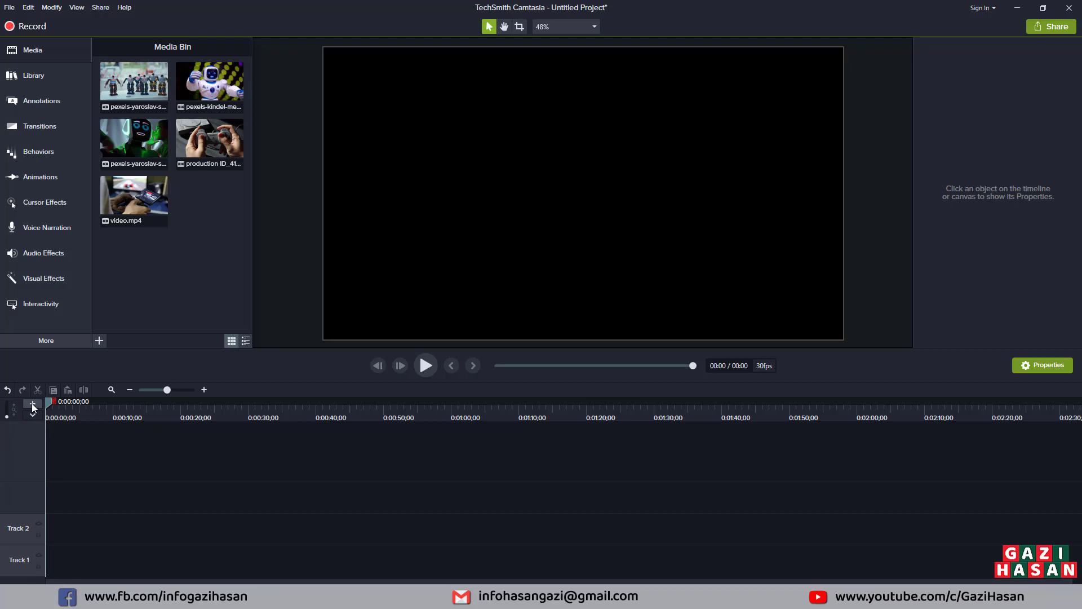
click(31, 404)
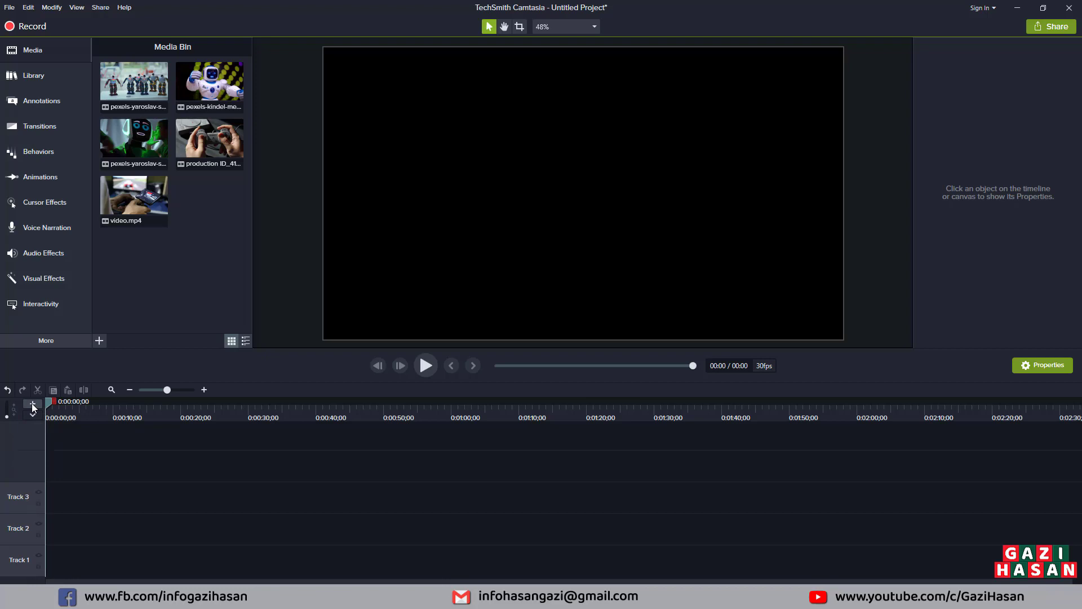
click(31, 404)
click(31, 403)
click(32, 404)
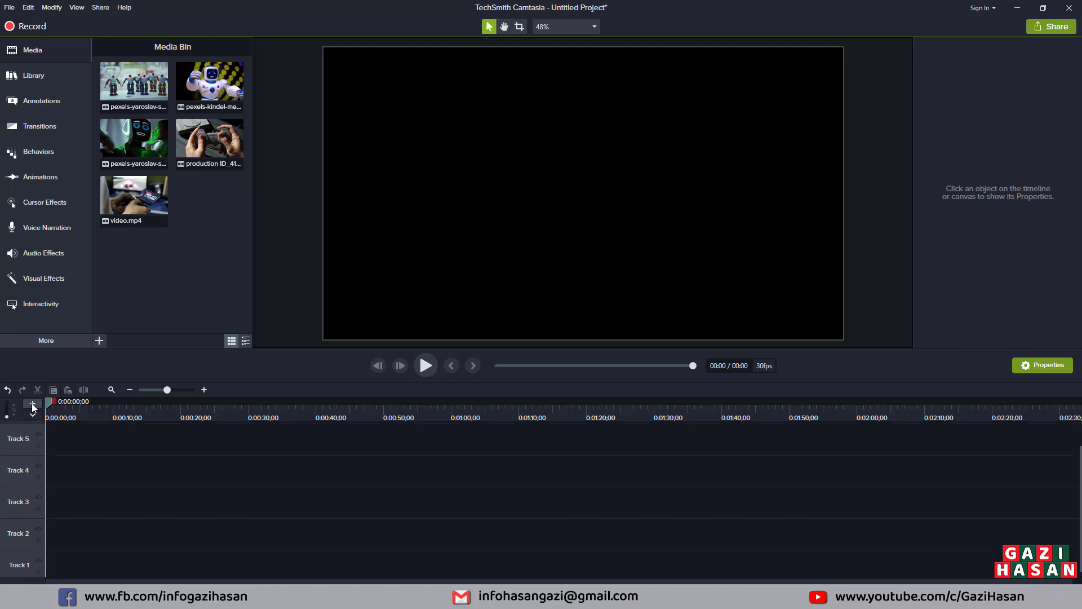
click(32, 404)
click(31, 403)
scroll(32, 496, down, 3)
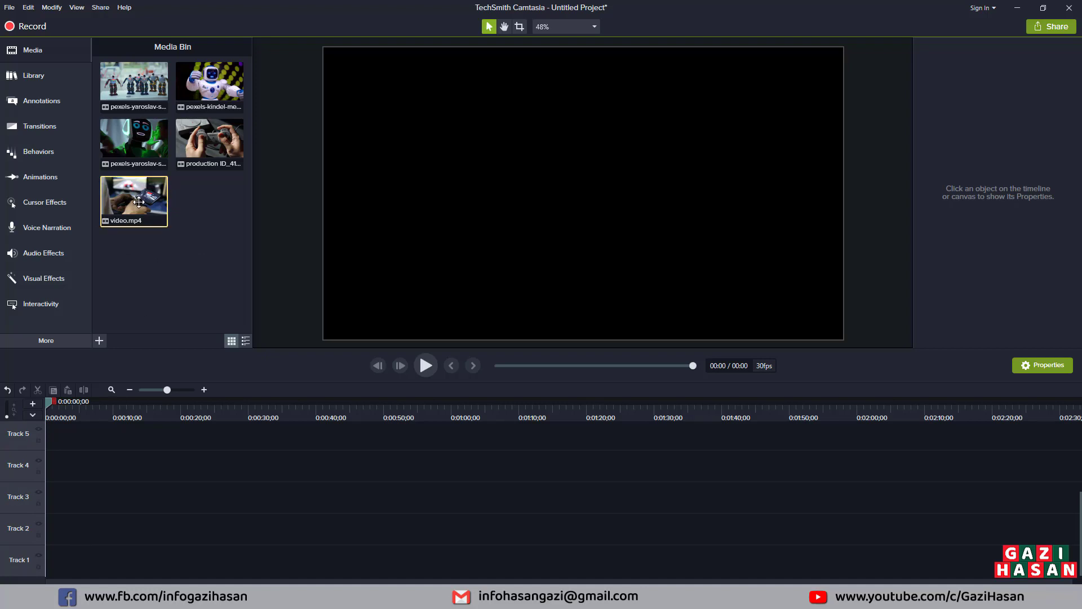
Place video.mp4 at the start of Track 3 and the pexels clip ending in 8464662 directly after it.
drag(141, 202, 32, 506)
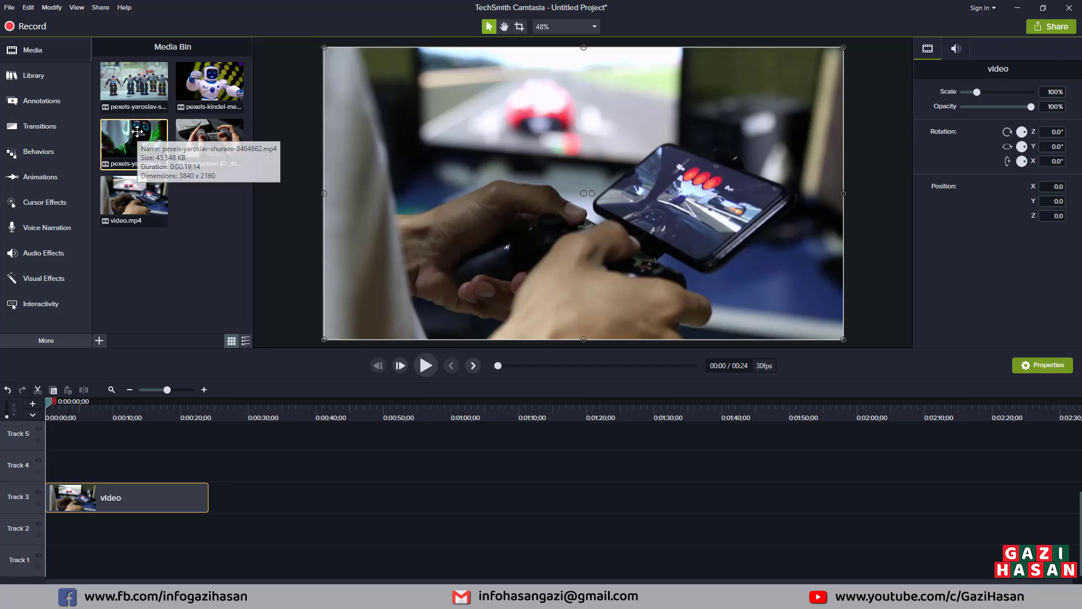
drag(128, 134, 279, 496)
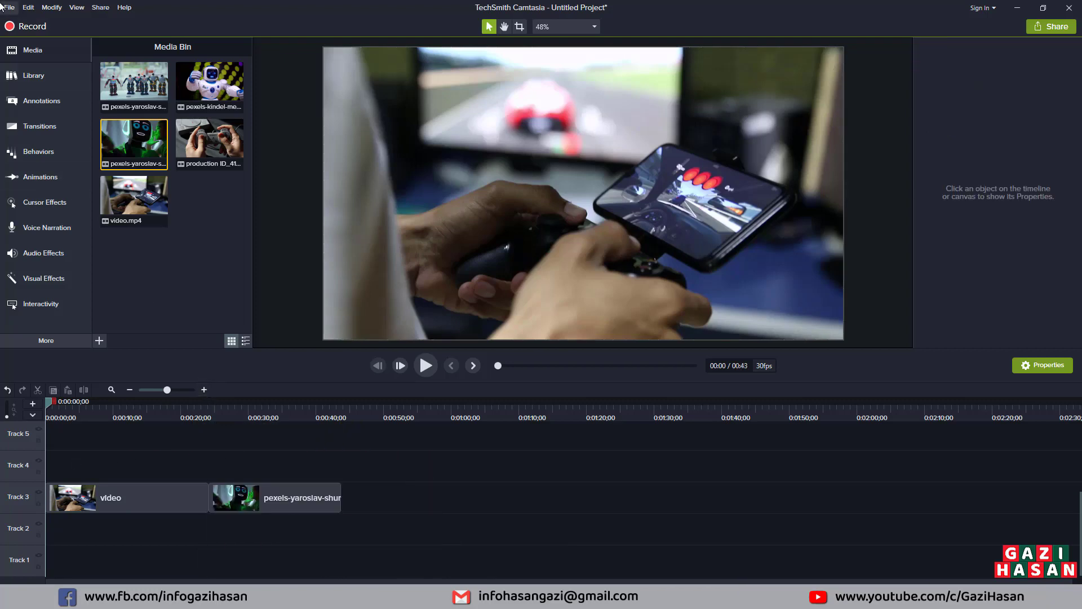
click(9, 7)
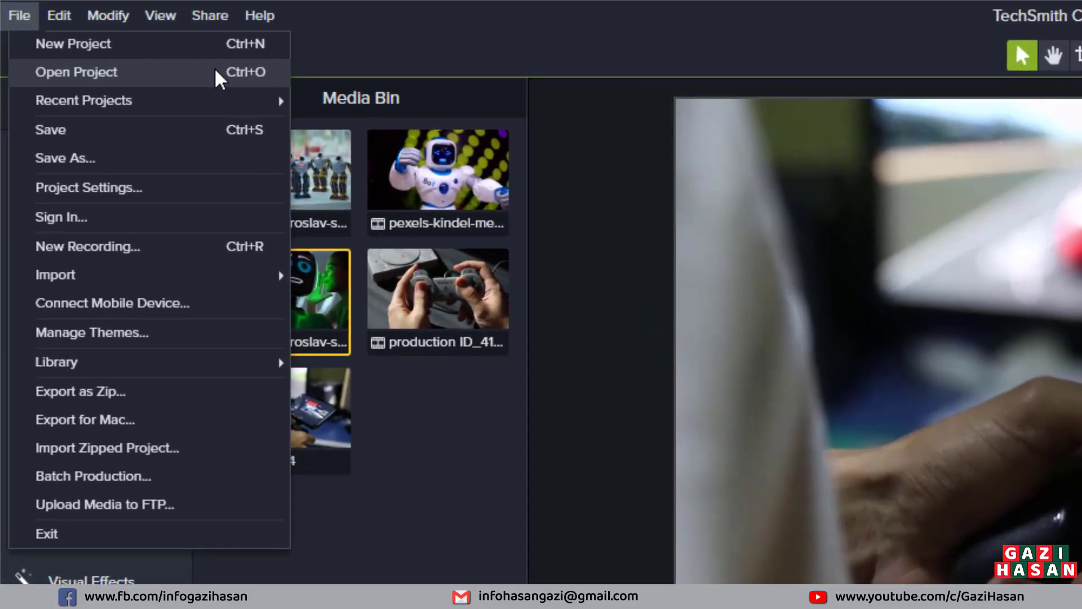
mouse_move(136, 109)
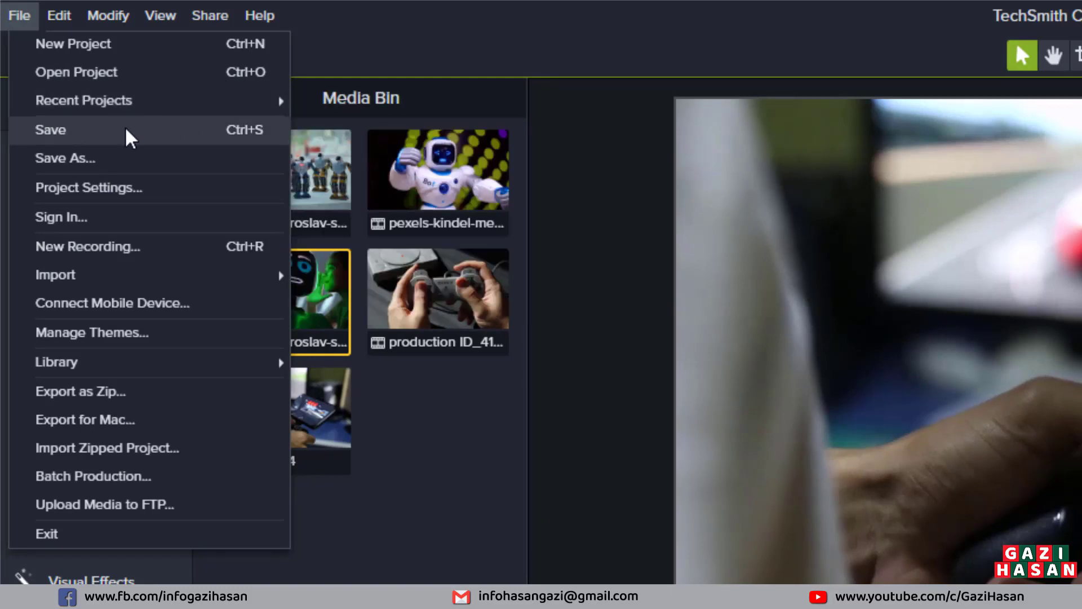
click(385, 365)
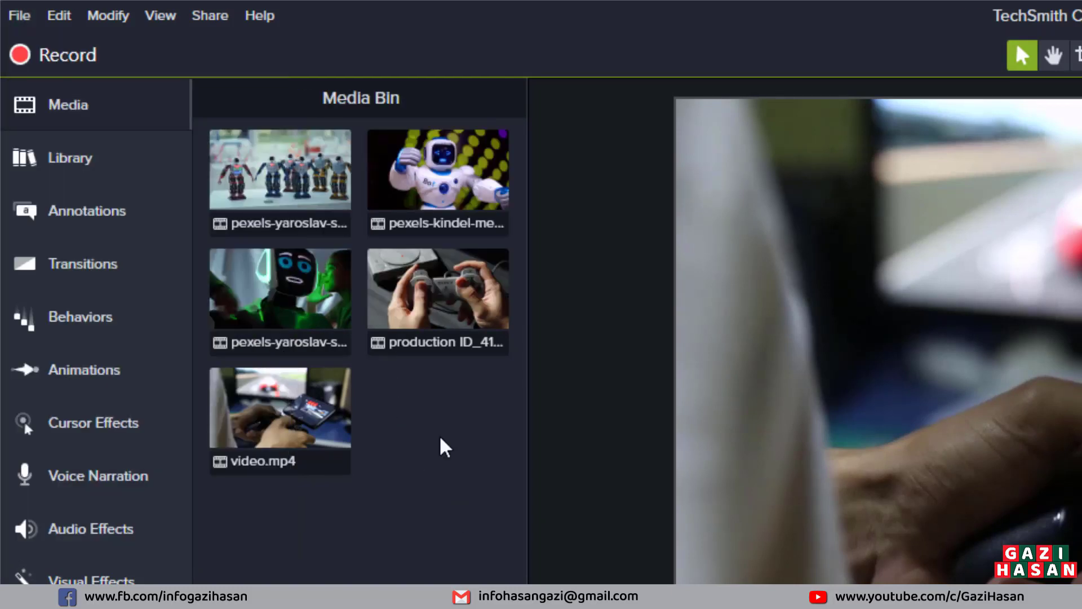
click(352, 475)
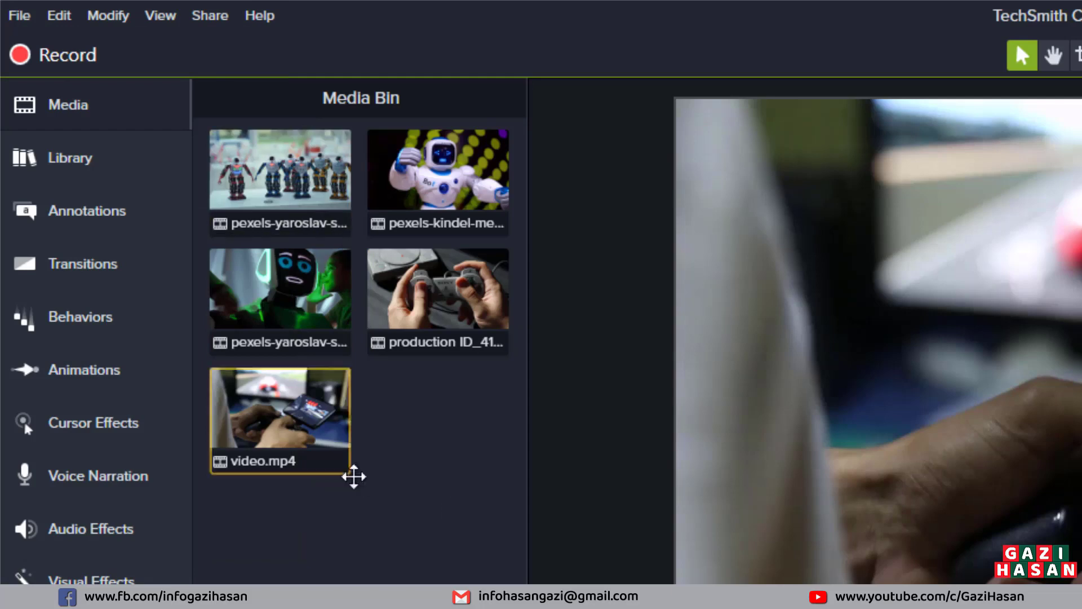
Save the project in the Downloads folder as "first tutorial" and dismiss the project files notice.
click(24, 18)
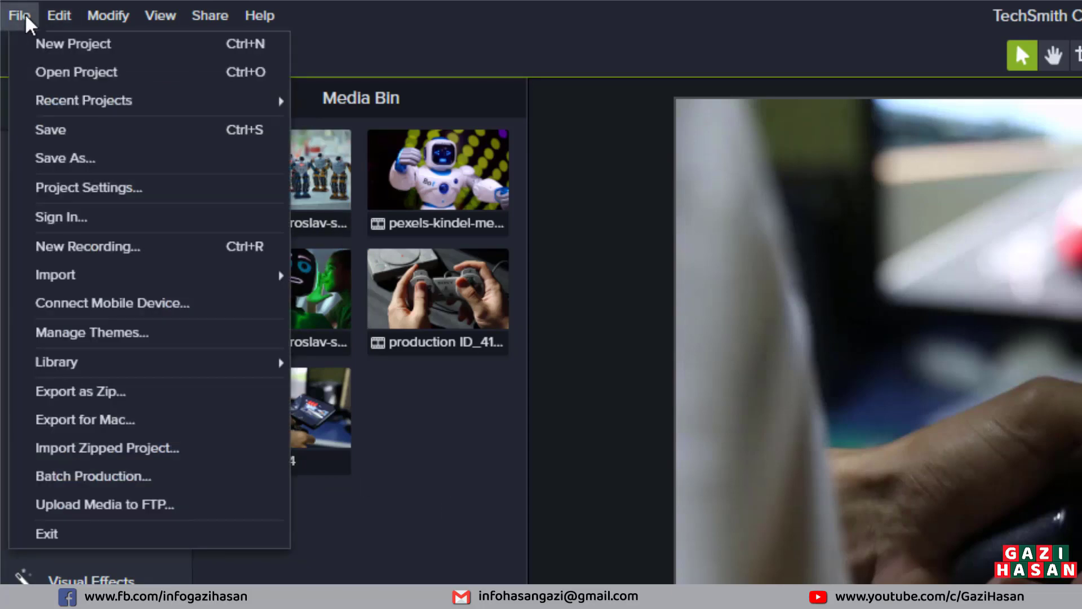
click(80, 135)
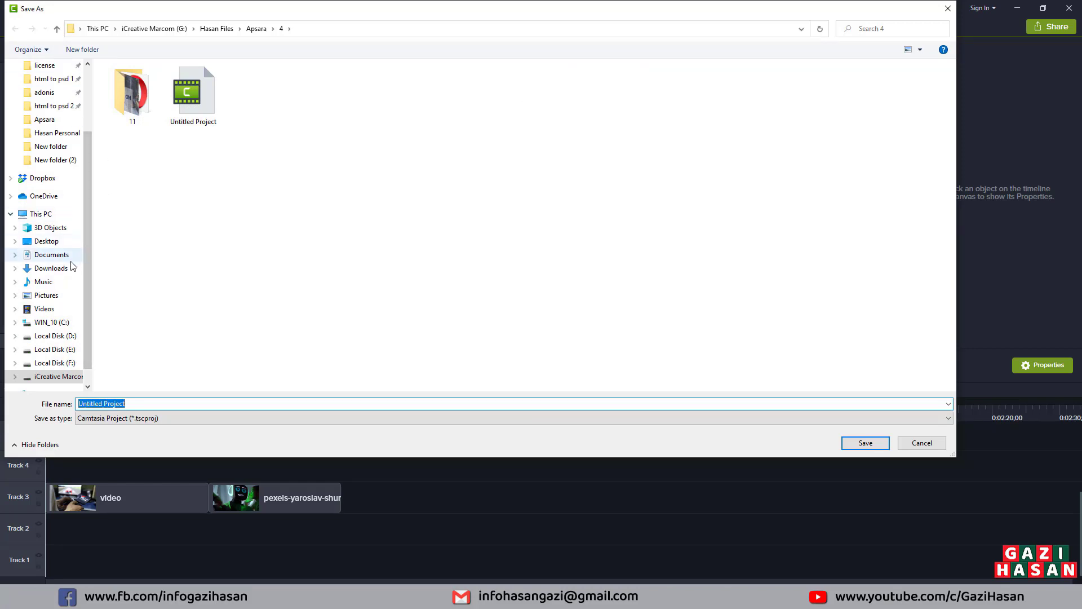
click(55, 269)
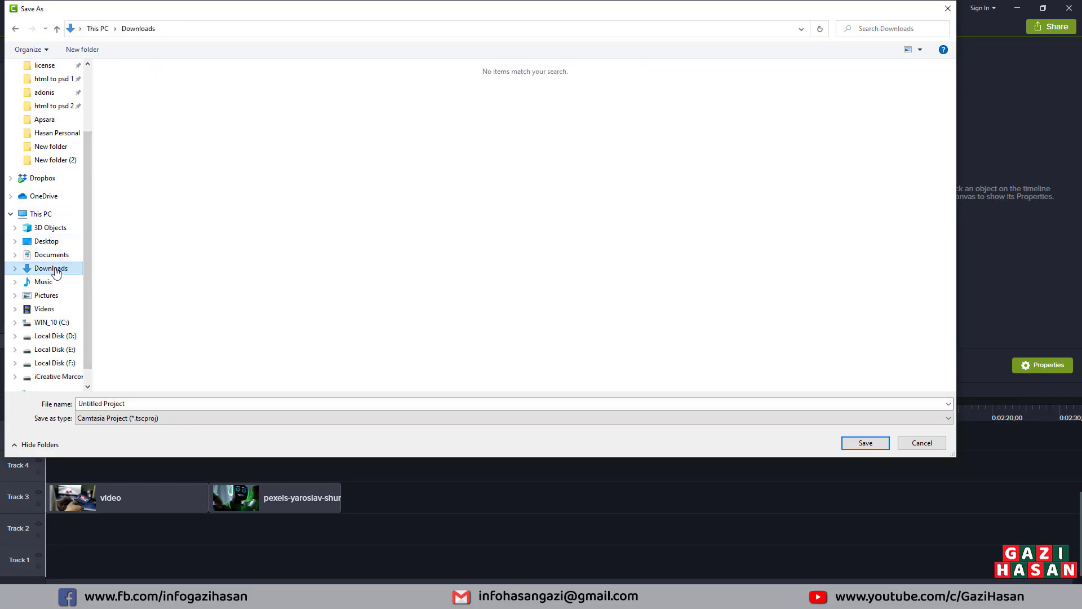
click(146, 402)
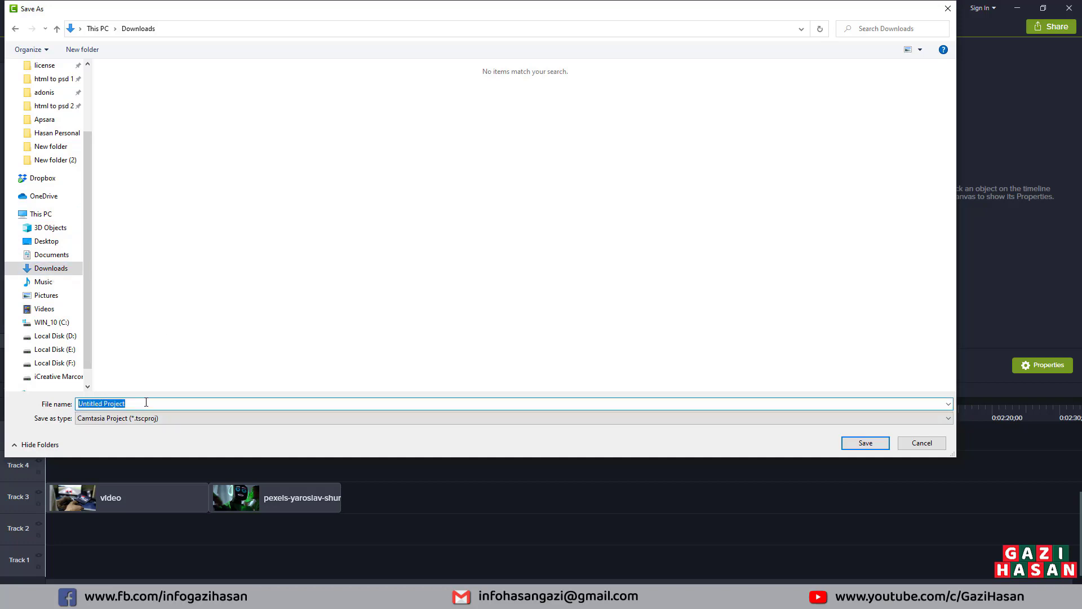
text(first tutorial)
click(852, 447)
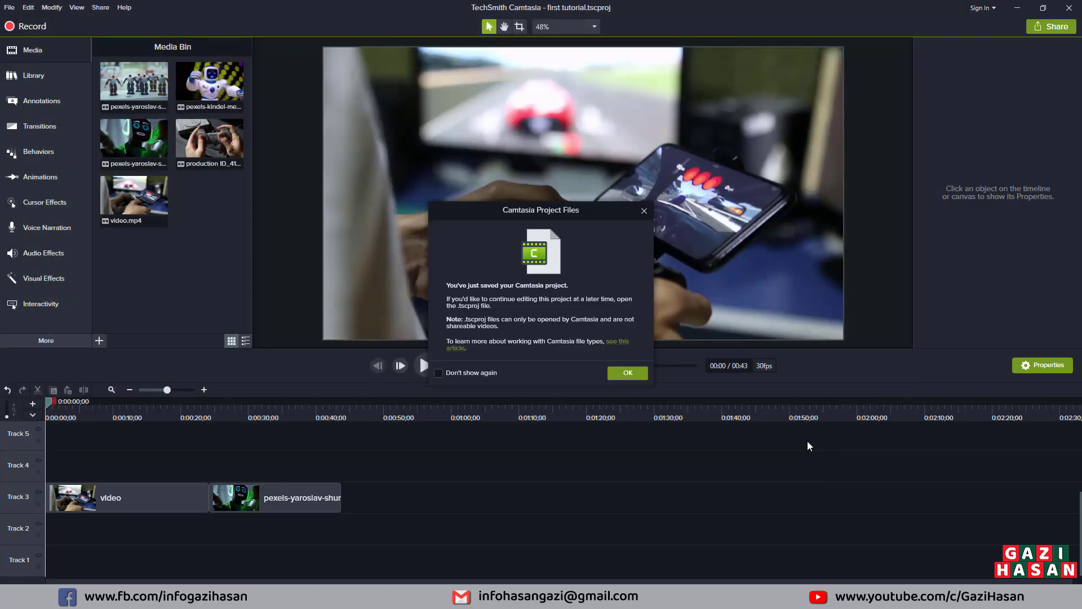
click(625, 373)
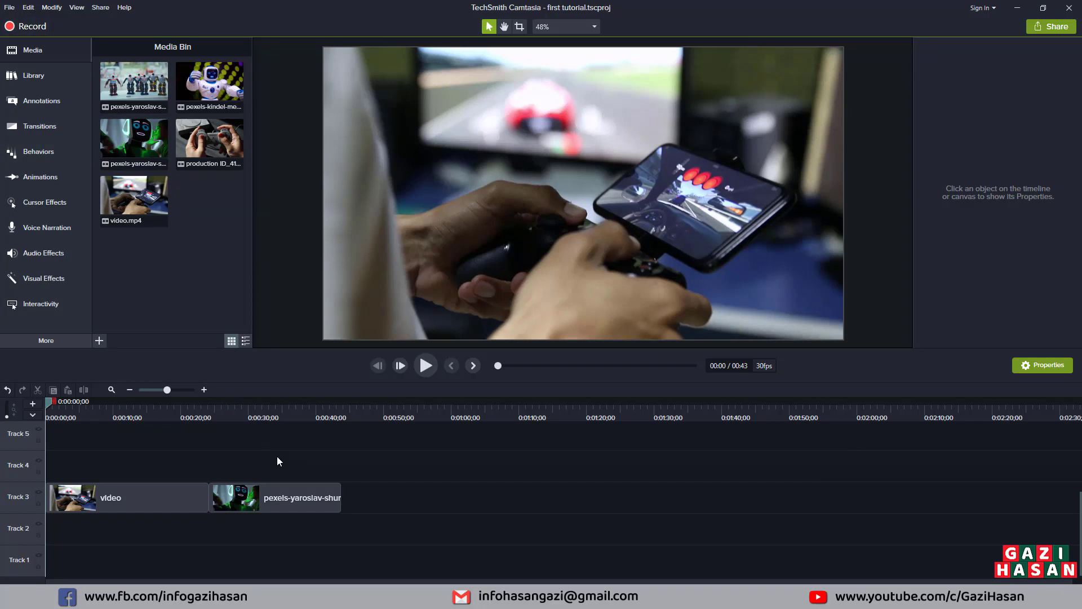
Set the project's canvas dimensions to Custom with a width of 820 and a height of 312.
click(9, 7)
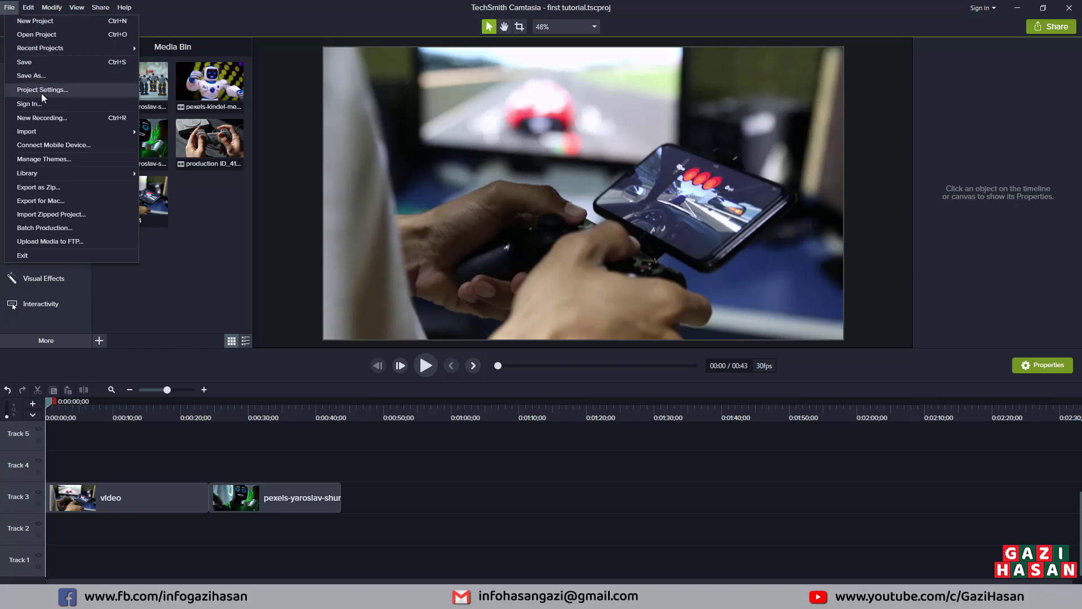
click(90, 90)
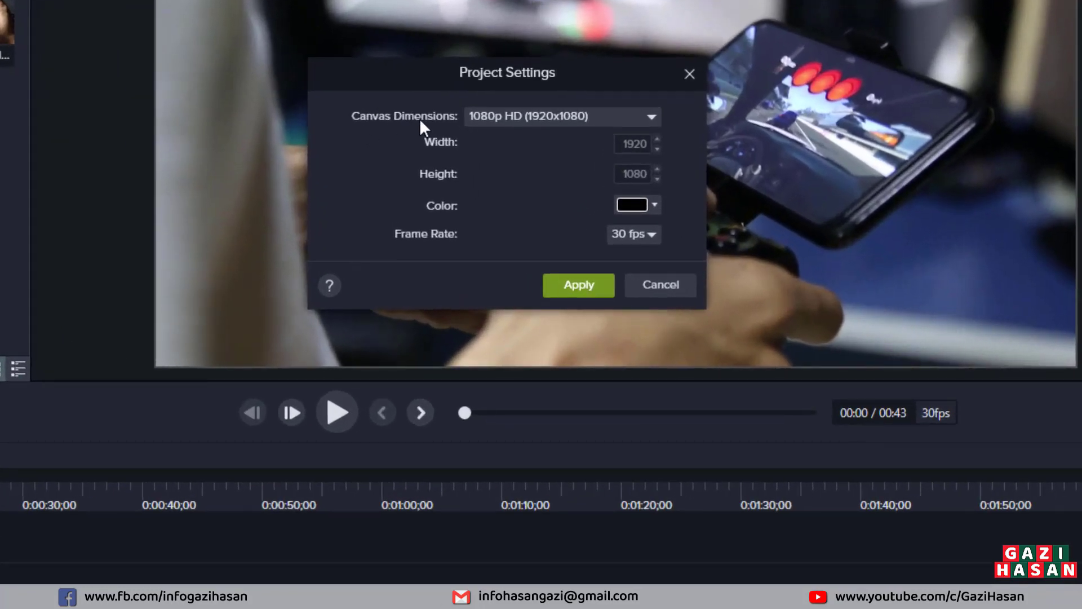
click(553, 122)
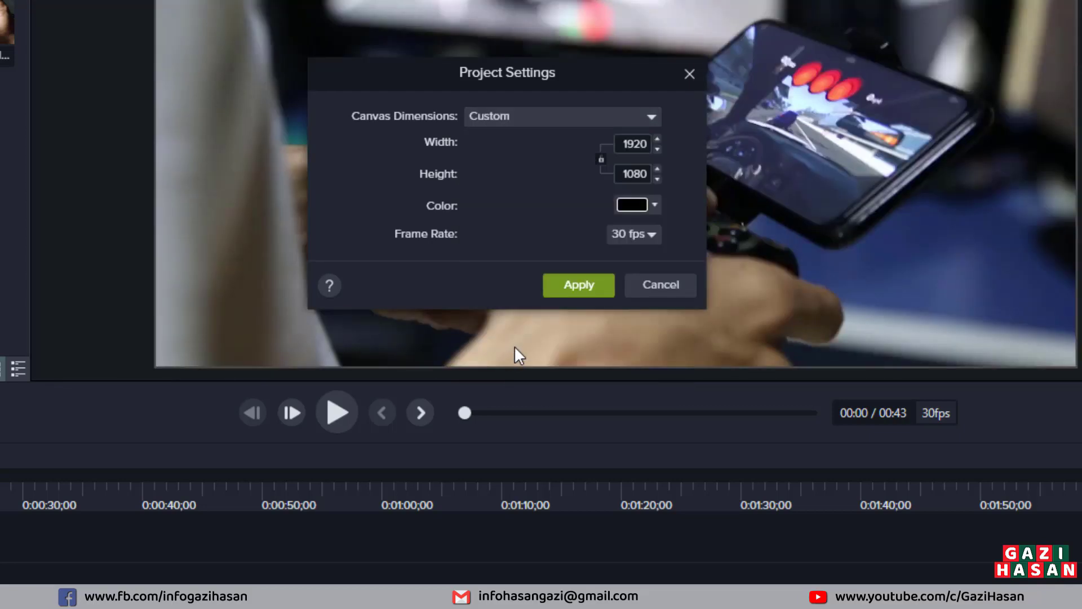
double_click(631, 147)
text(820)
key(Tab)
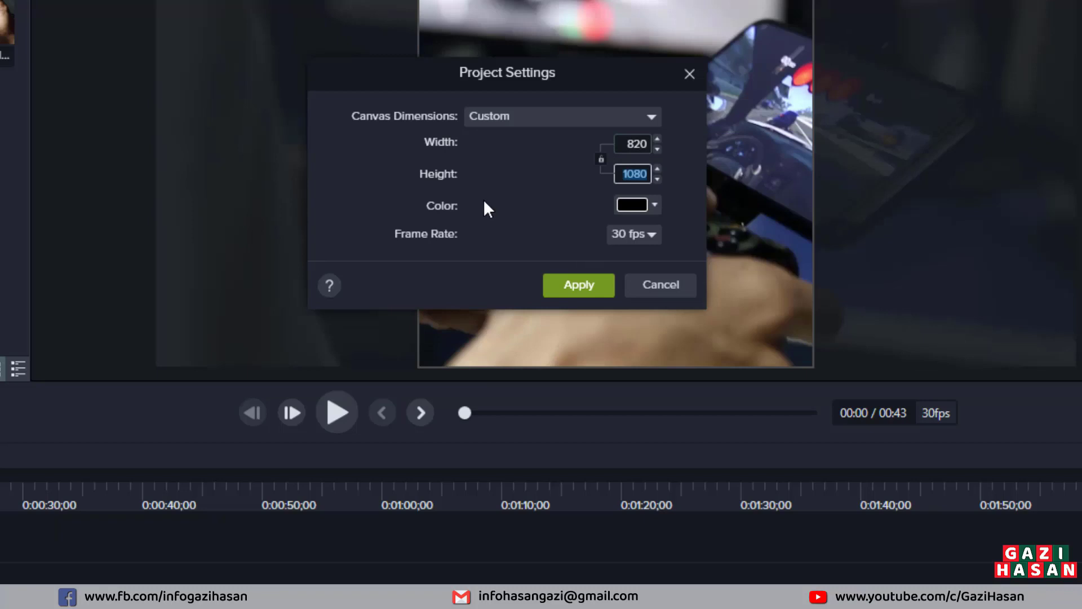
text(312)
Try several canvas colors, set the canvas color to the default red swatch, and apply the project settings.
click(624, 203)
click(666, 308)
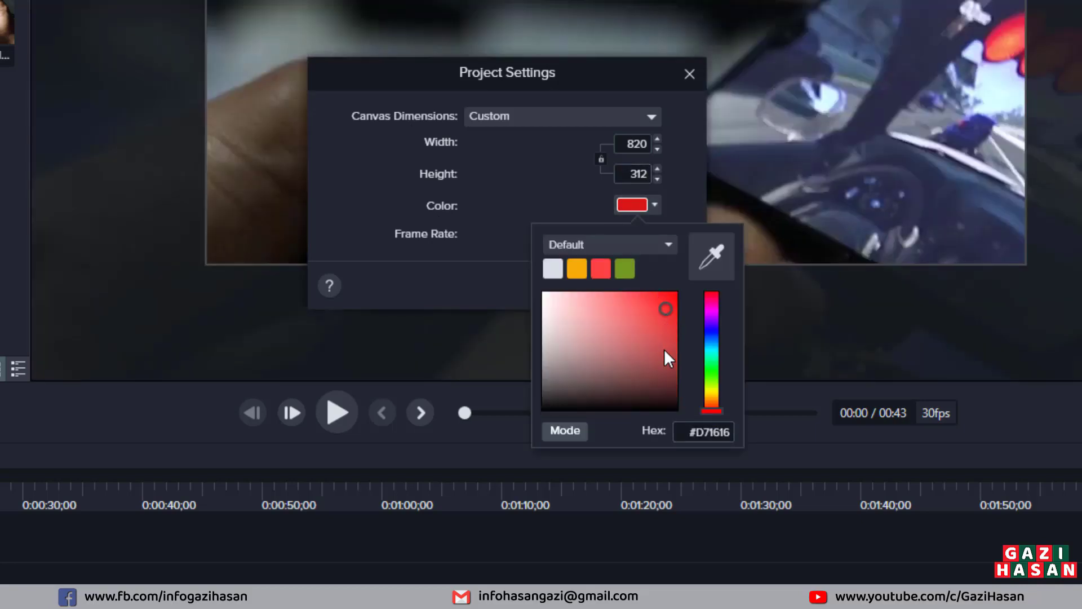
click(665, 351)
click(545, 312)
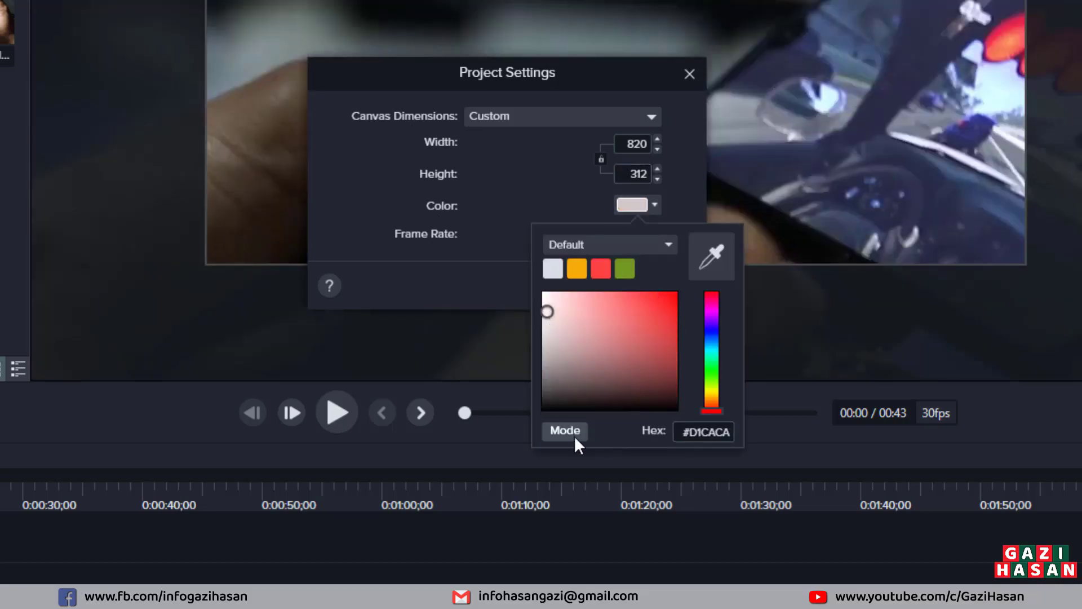
click(505, 197)
click(632, 206)
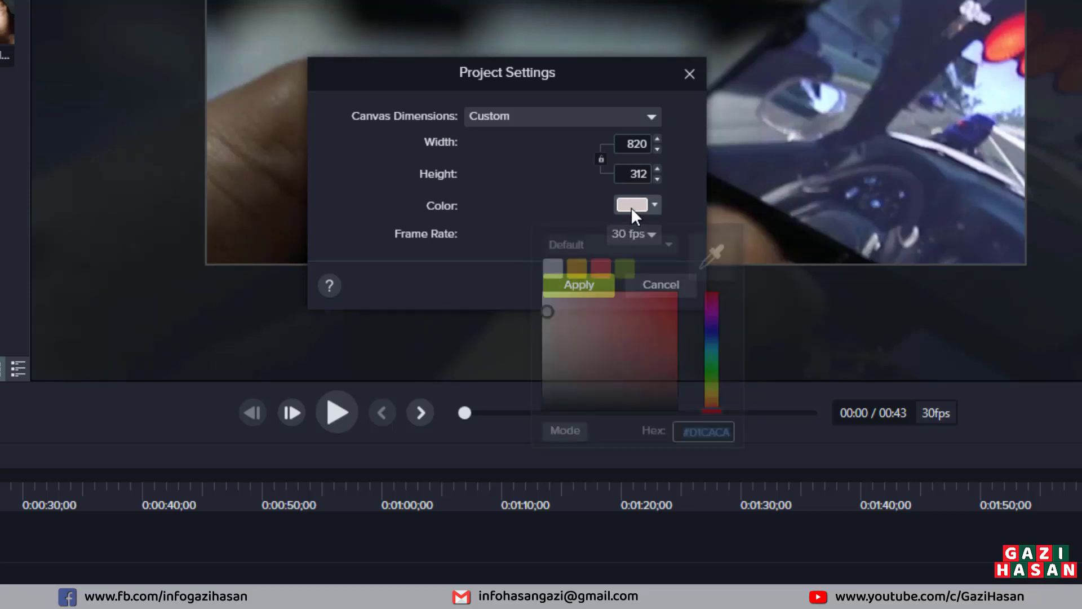
click(551, 402)
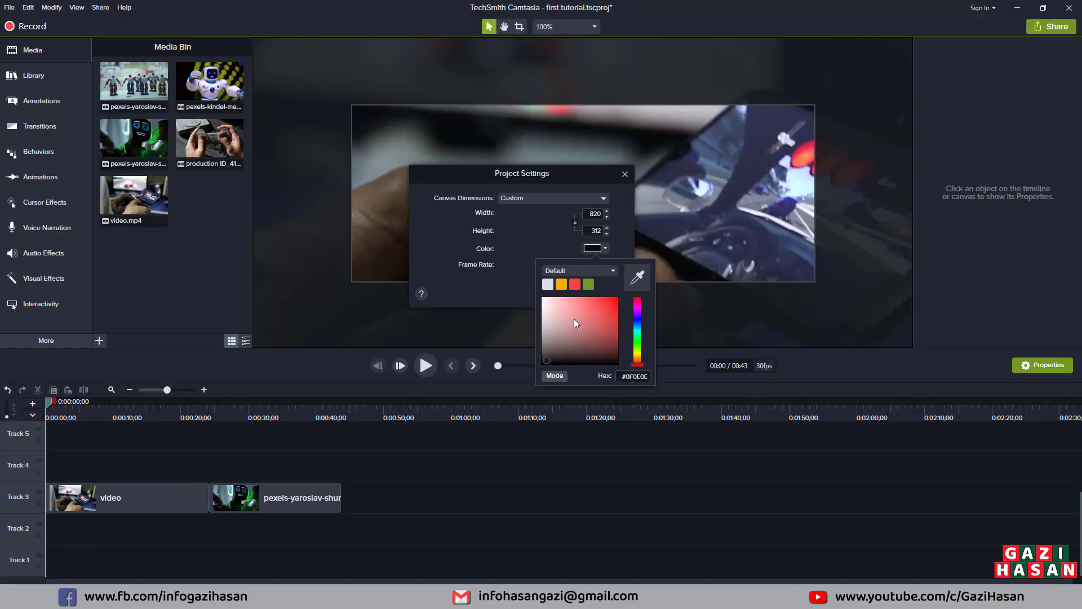
click(573, 286)
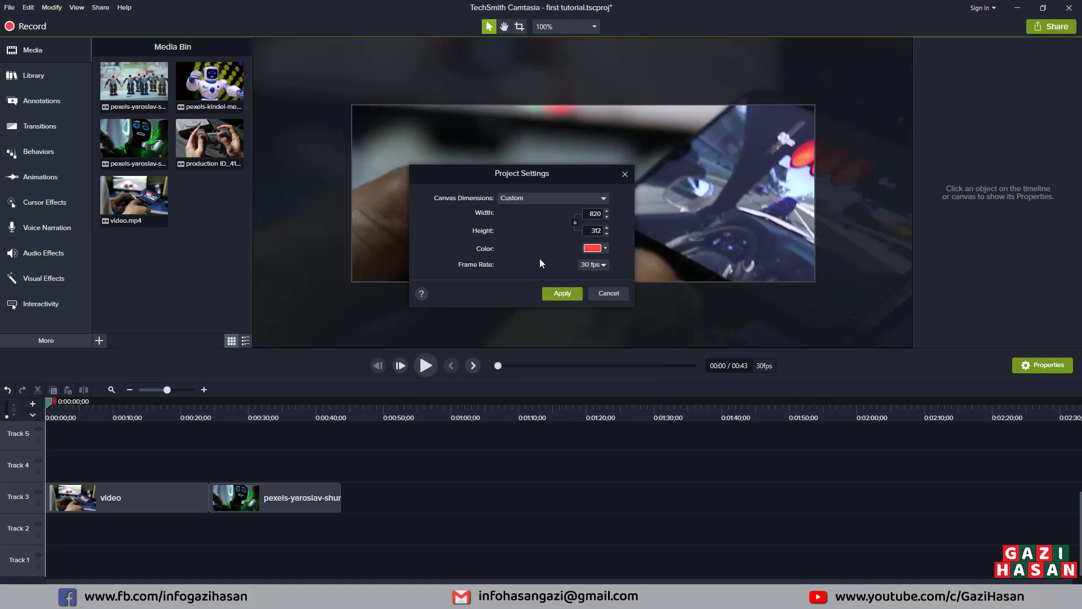
click(563, 293)
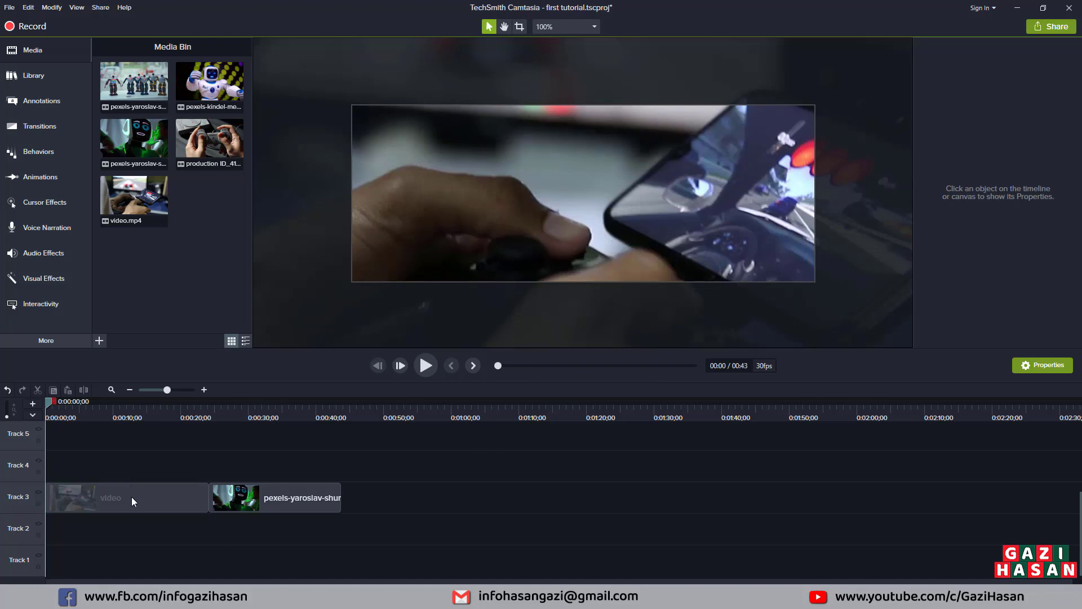
Turn off Track 3 on the timeline so its clips are hidden from the canvas.
mouse_move(130, 496)
mouse_down()
mouse_move(147, 475)
mouse_move(116, 491)
mouse_up()
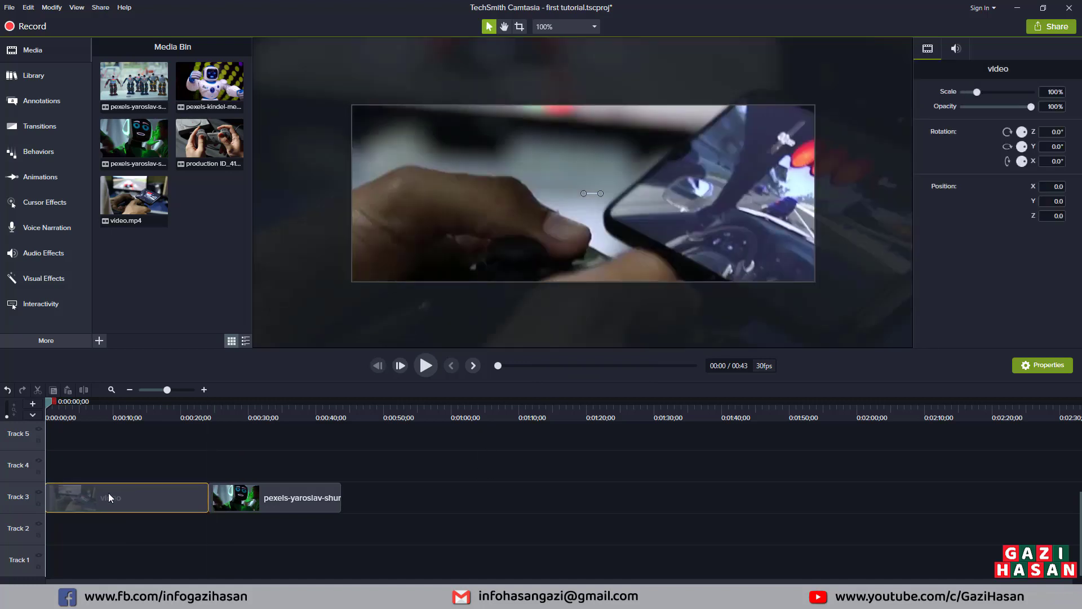
click(38, 492)
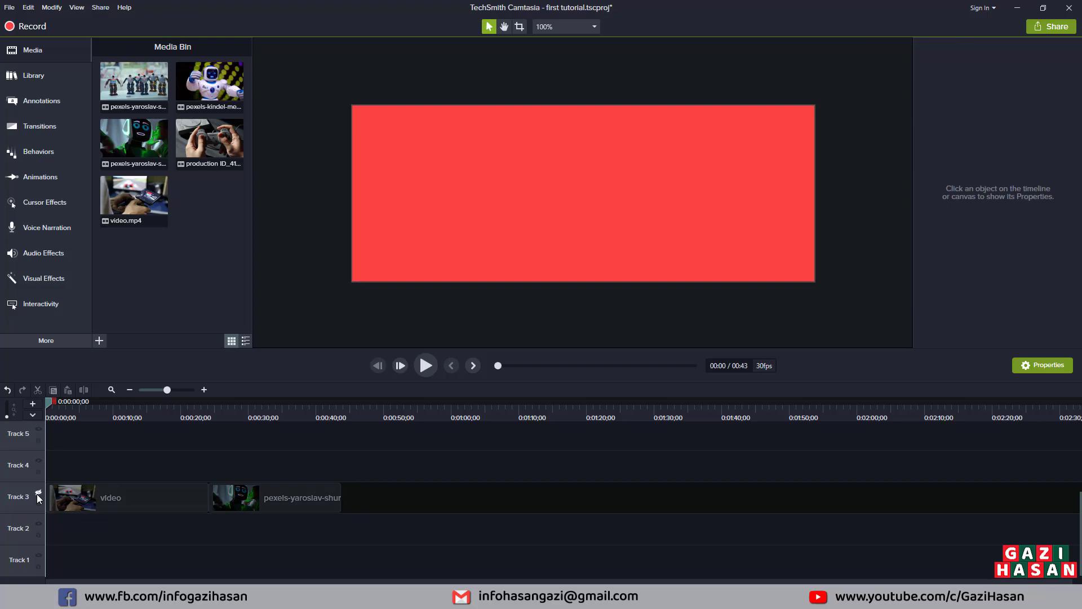
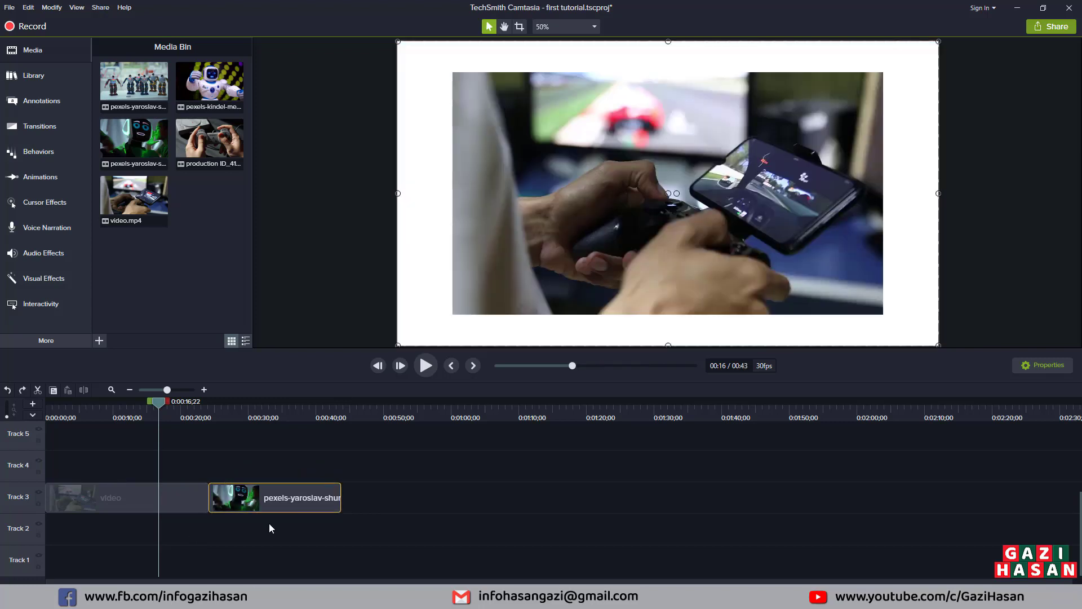
Move the pexels clip ending in 8464662 from Track 3 to the start of Track 4.
click(29, 7)
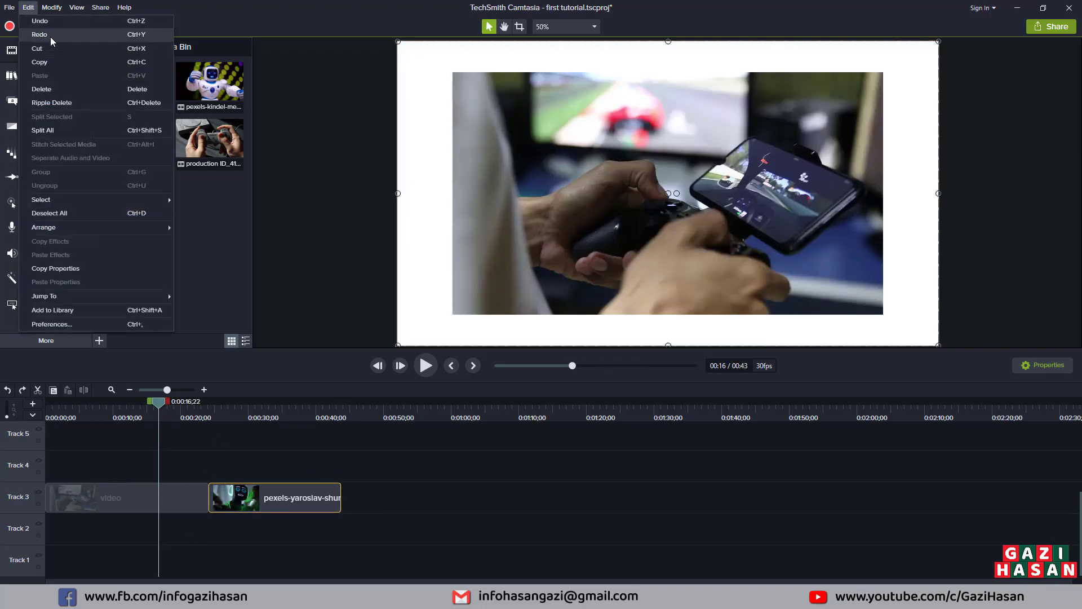
click(371, 471)
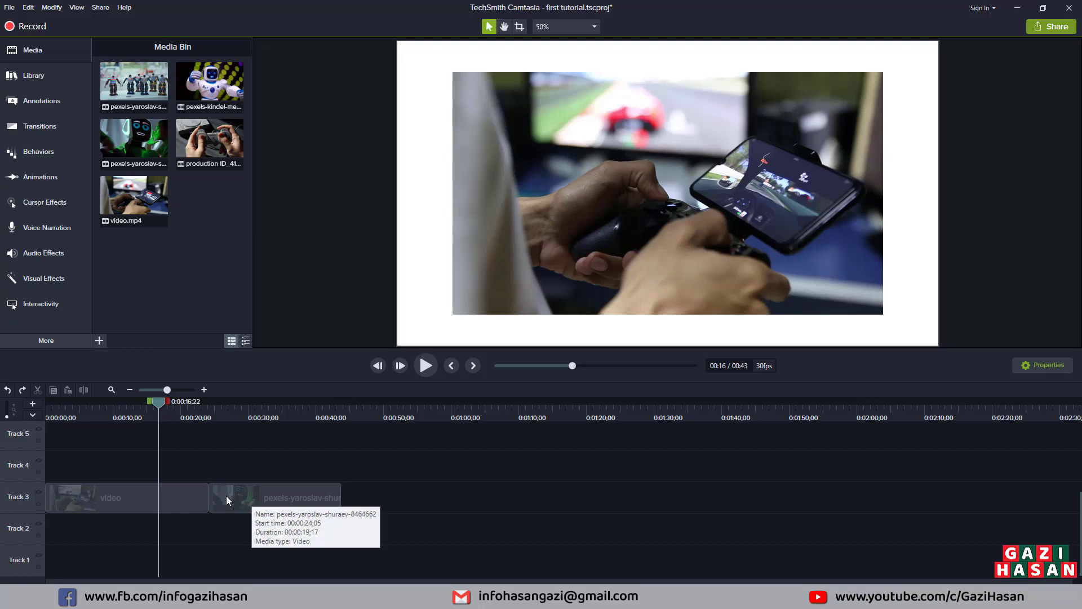
drag(225, 497, 62, 466)
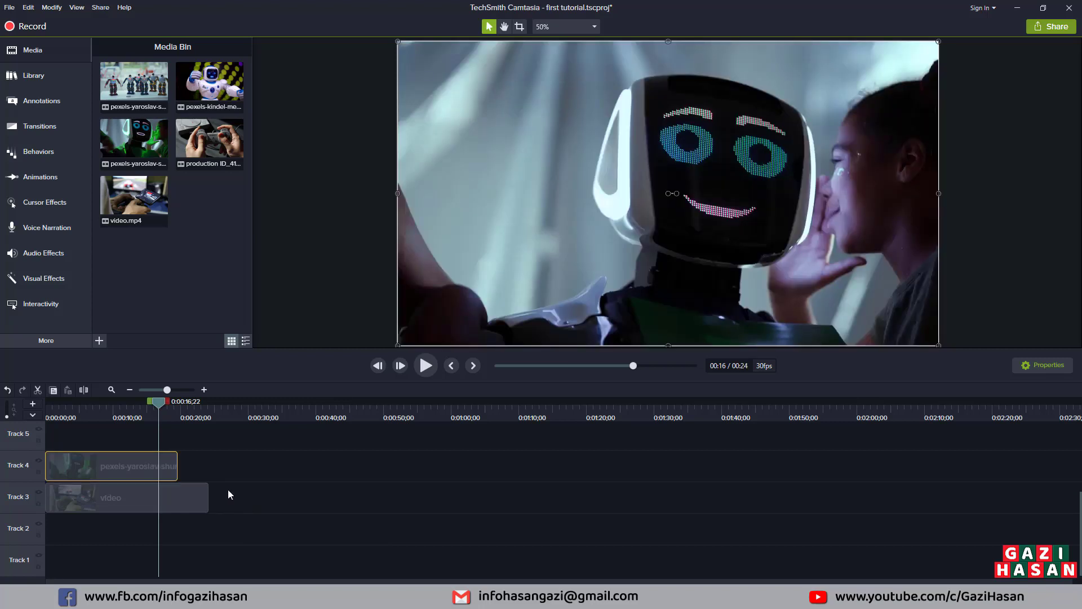
Try cutting the pexels clip from Track 4, and undo the cut.
click(28, 7)
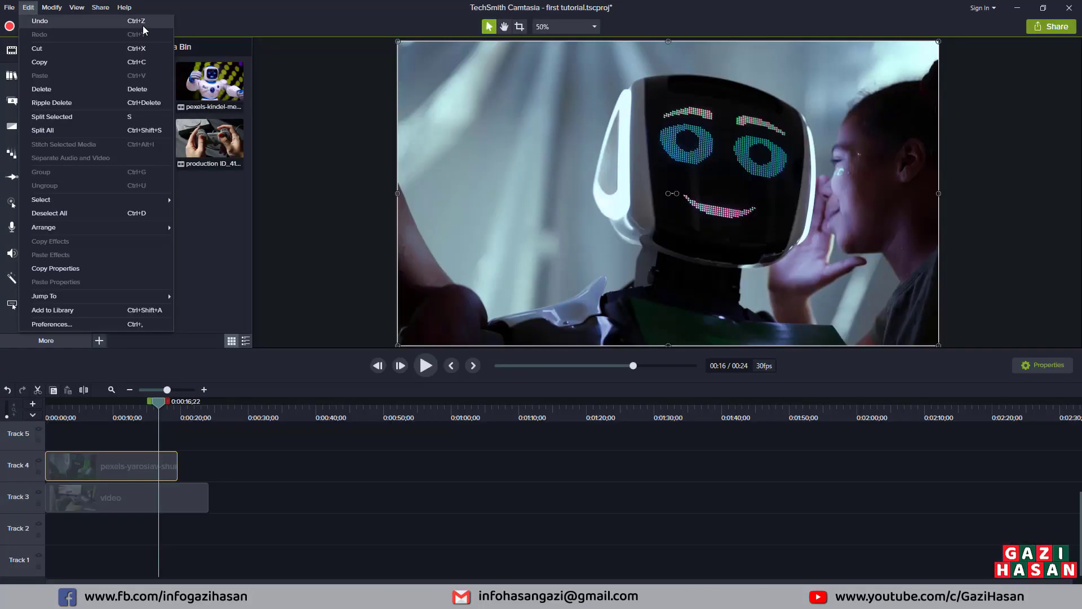
click(143, 470)
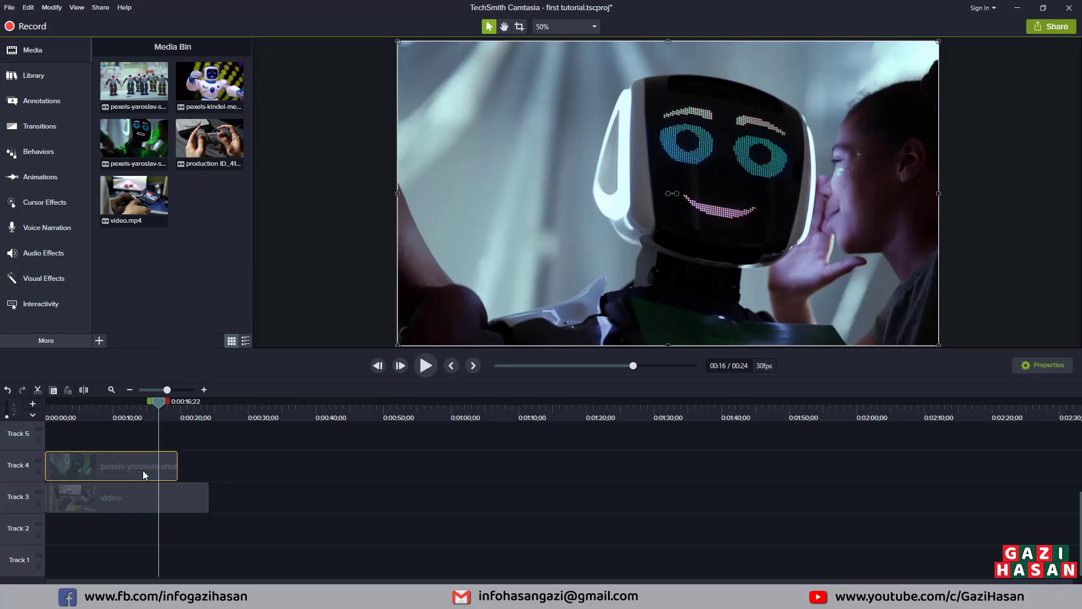
key(ctrl+x)
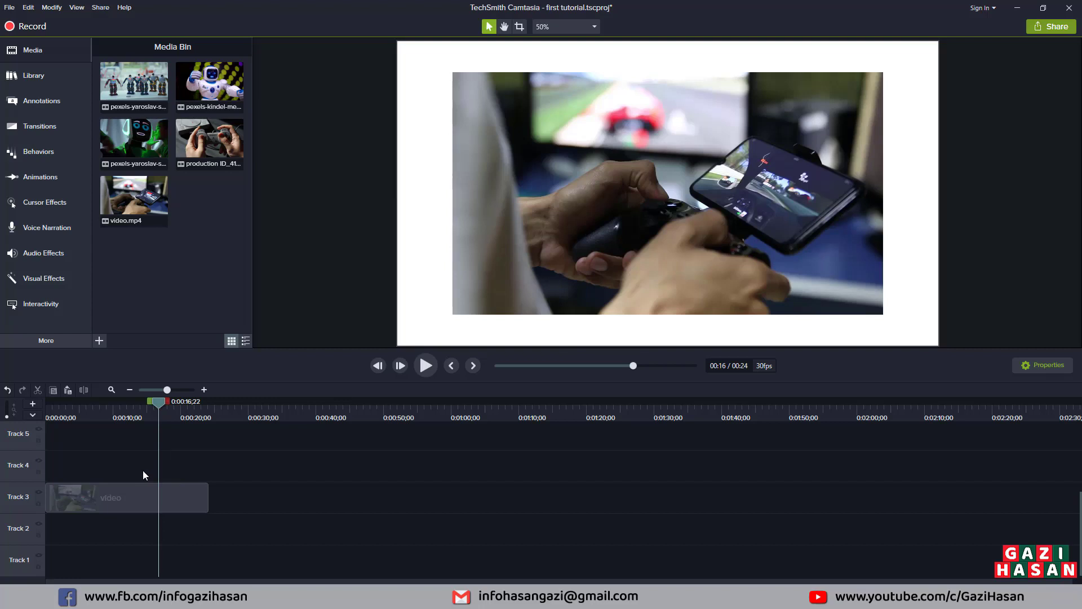
key(ctrl+z)
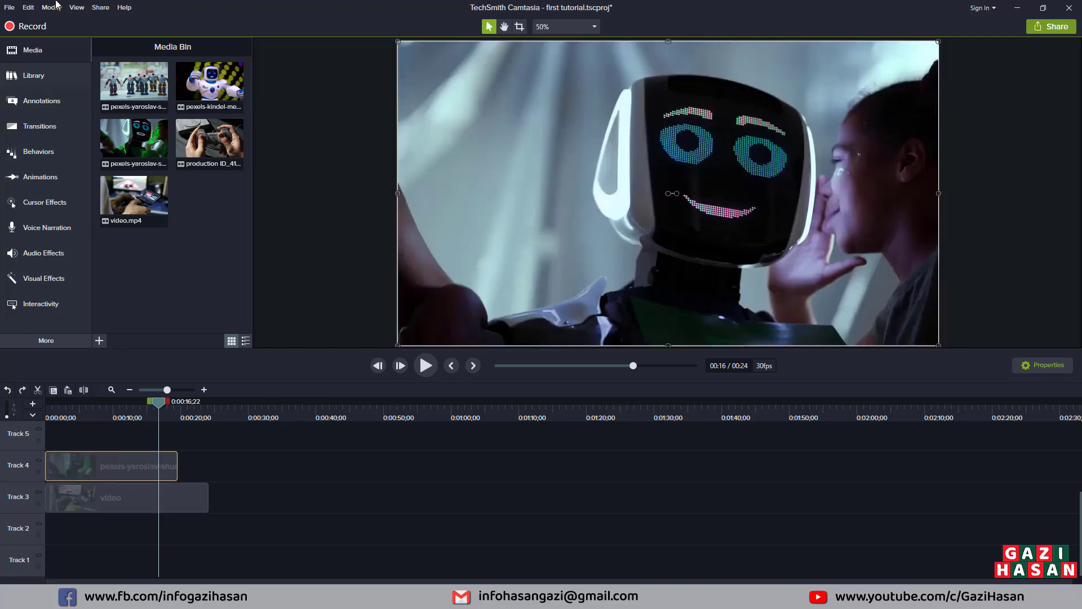
Cut the pexels clip from Track 4 and paste it onto Track 2 at about 1:17.
click(27, 9)
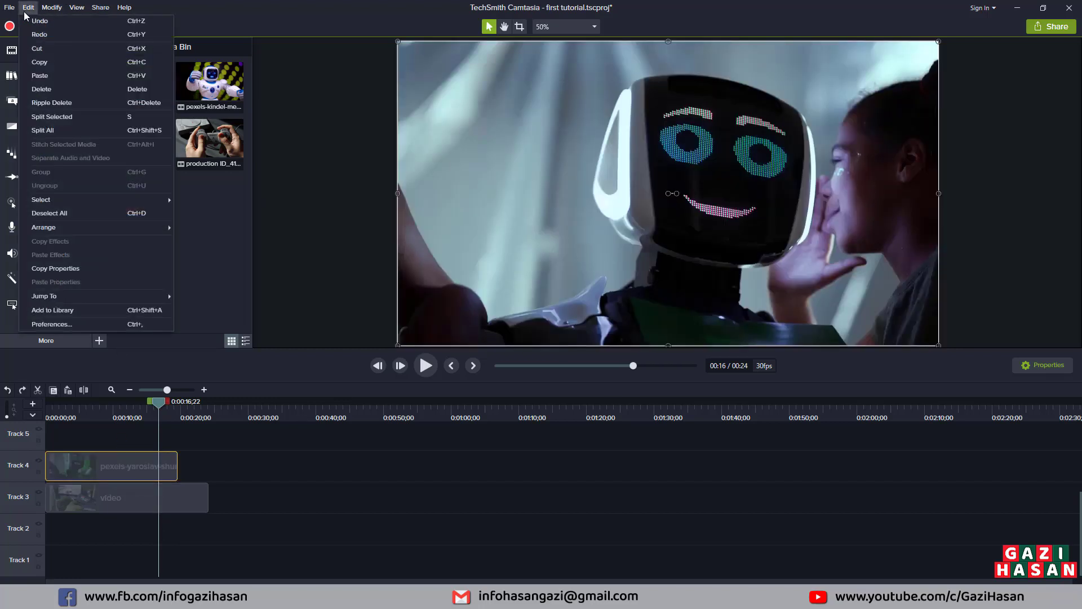
click(45, 48)
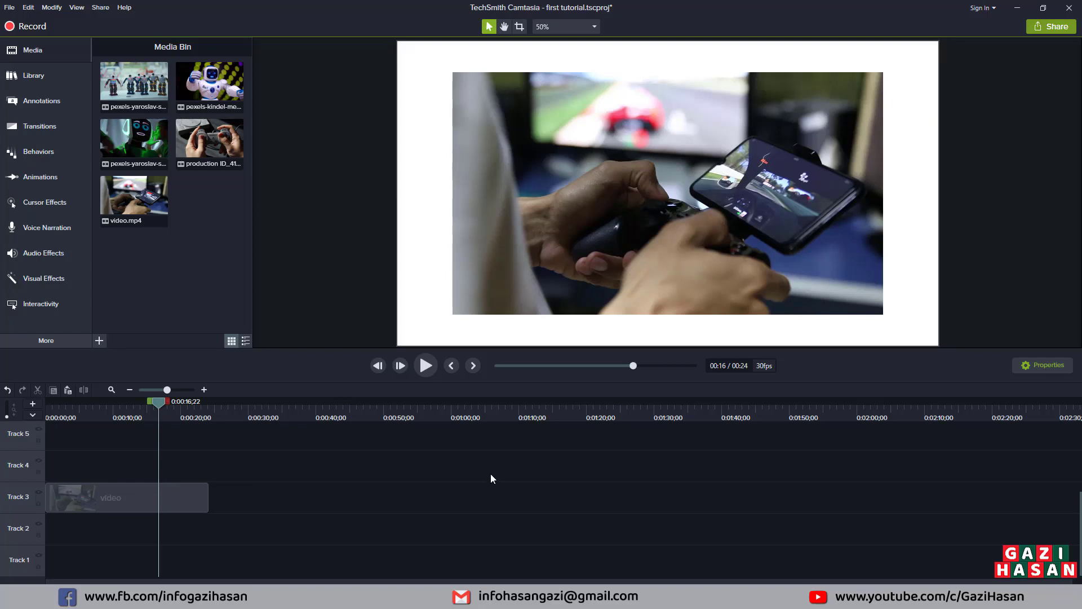
right_click(568, 528)
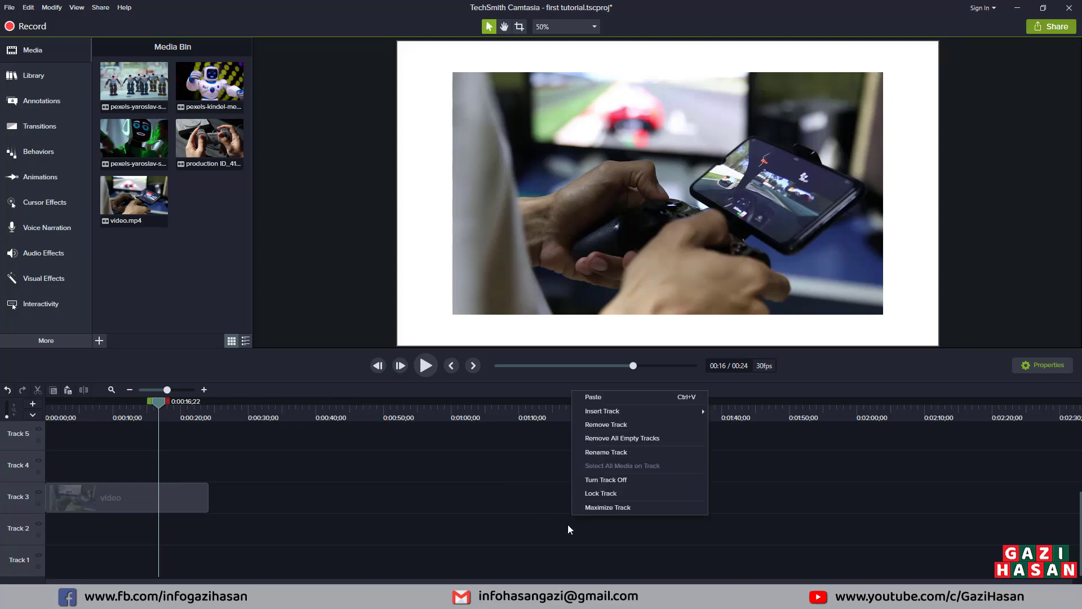
click(603, 400)
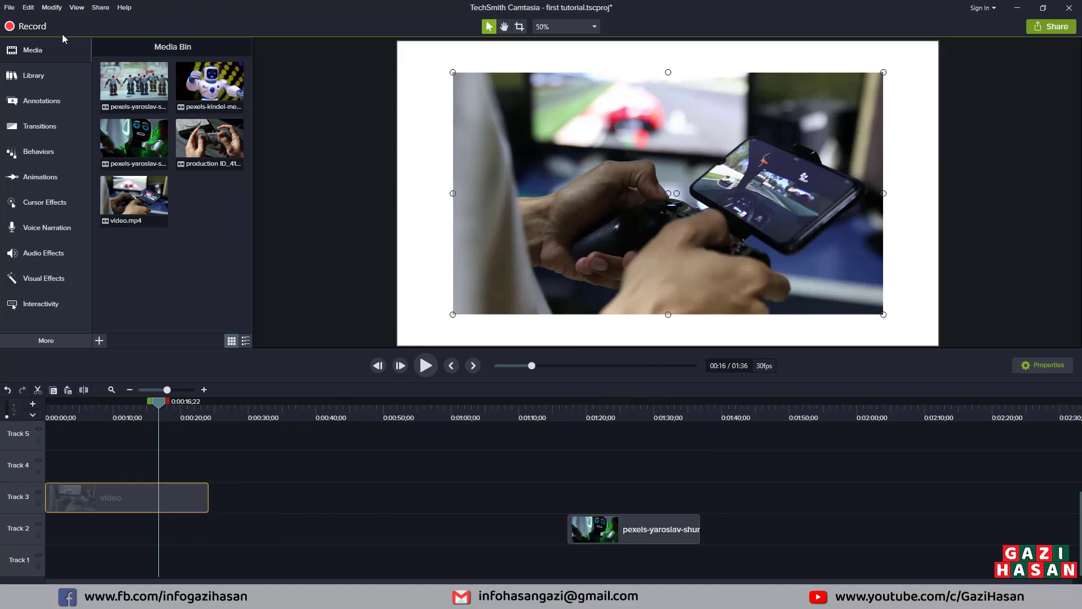
Copy the video clip on Track 3 and paste it twice onto Track 4, at about 0:57 and 1:29.
click(28, 7)
drag(238, 474, 158, 521)
click(29, 7)
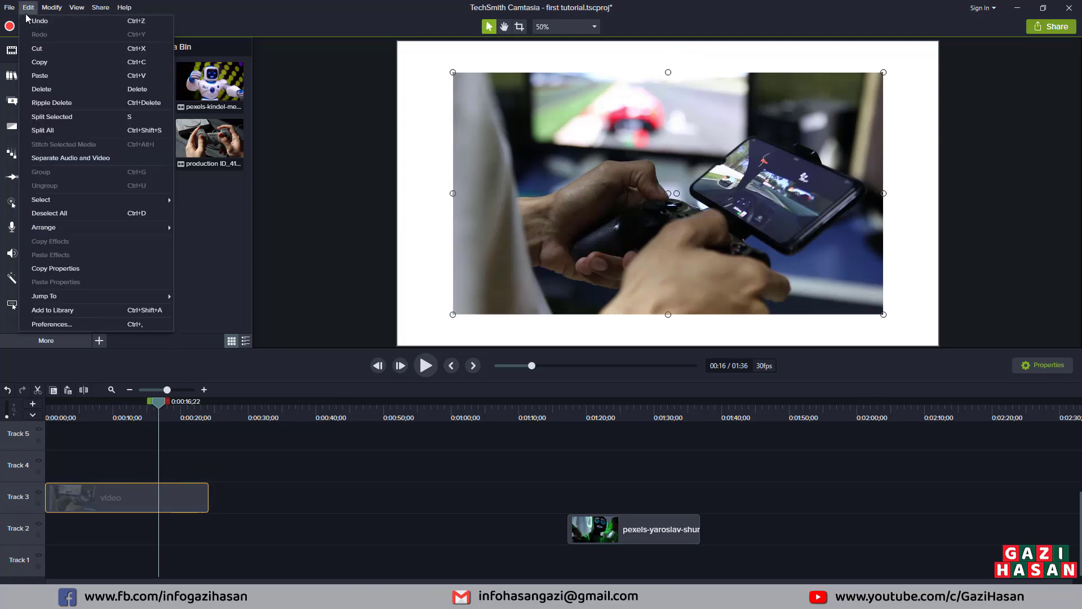
click(50, 63)
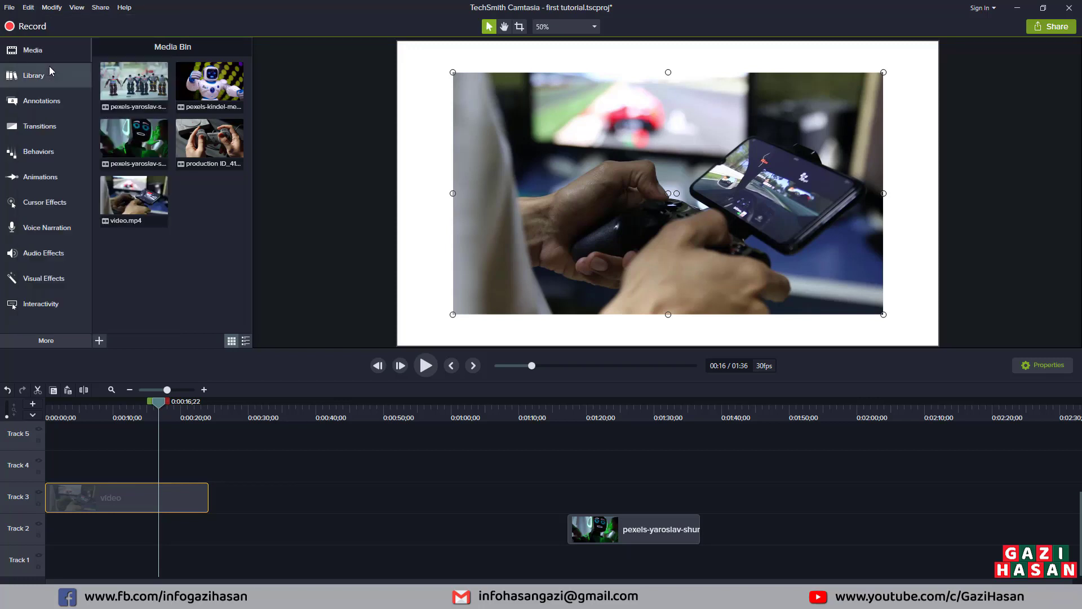
right_click(445, 465)
right_click(431, 465)
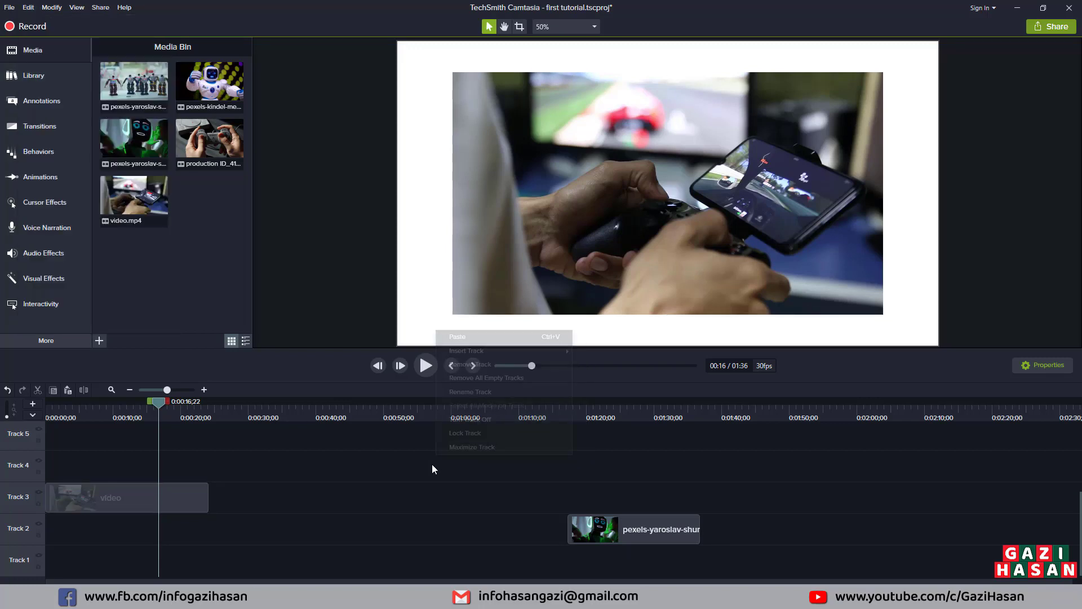
click(466, 337)
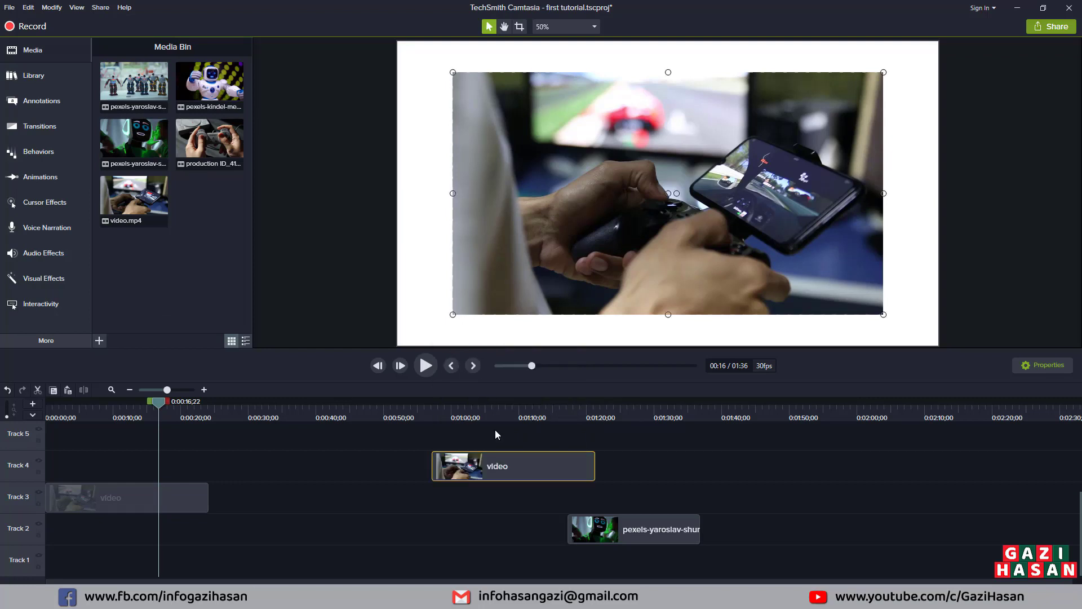
right_click(648, 471)
click(705, 340)
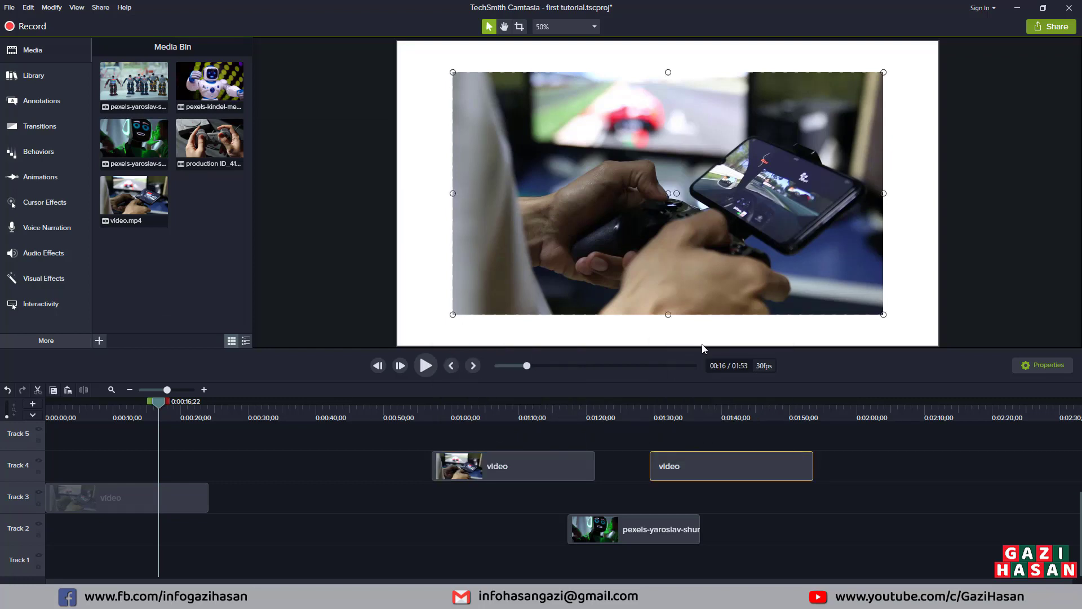
Try deleting the video clip from Track 3, and undo the deletion.
click(387, 474)
click(28, 7)
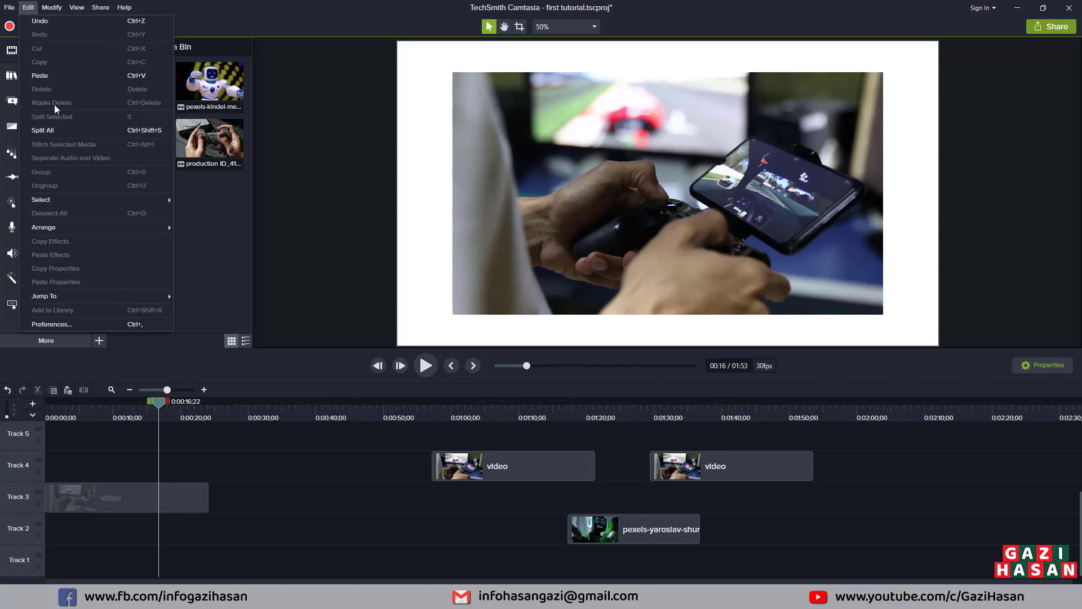
click(252, 485)
click(172, 483)
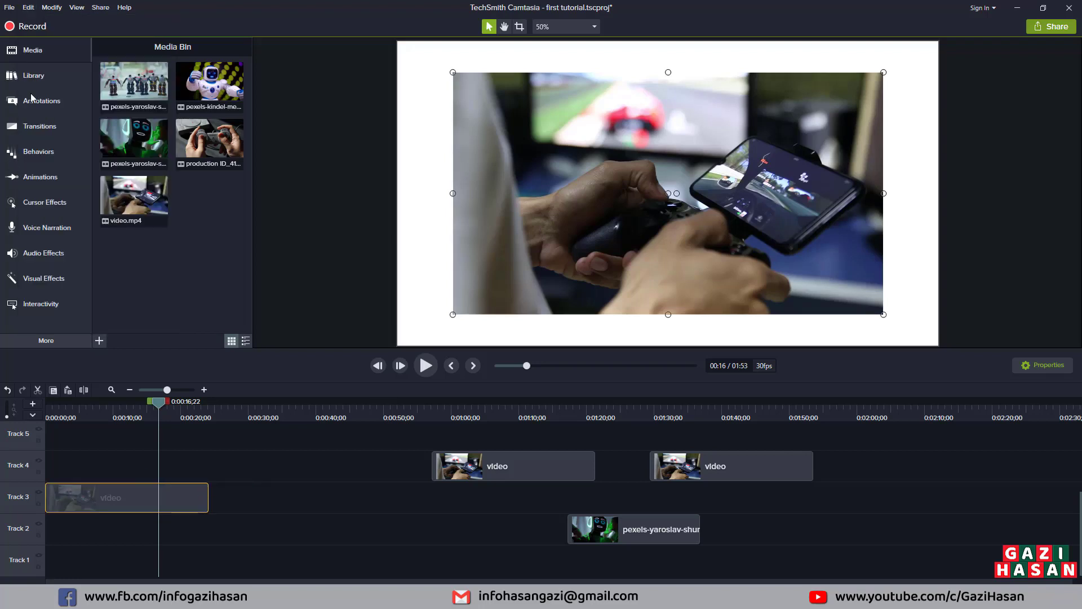
click(35, 9)
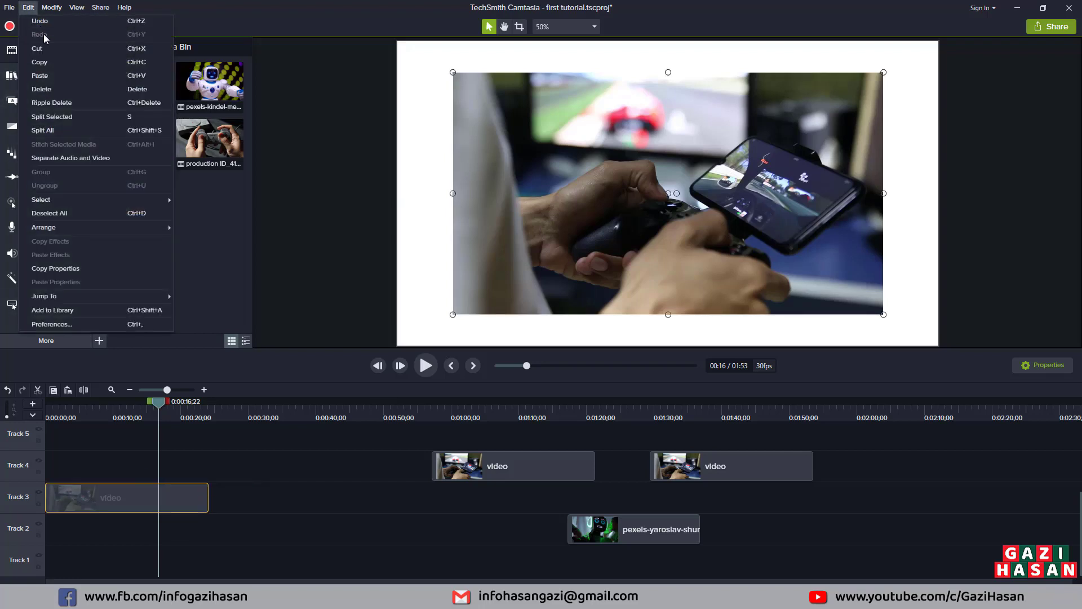
click(60, 90)
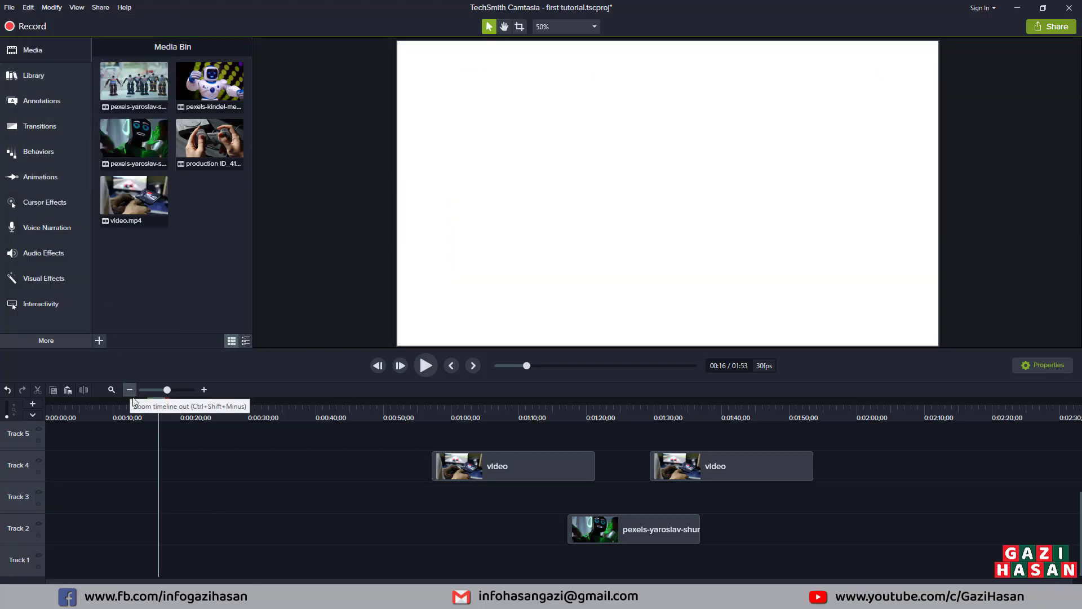
key(ctrl+z)
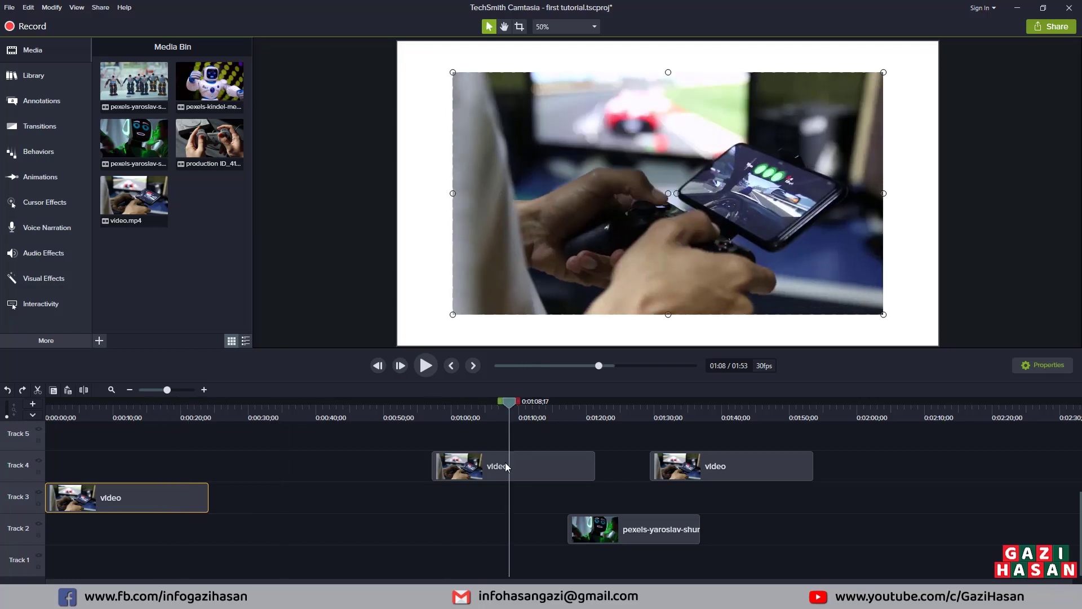
Try deleting the first video copy on Track 4, and undo the deletion.
click(505, 466)
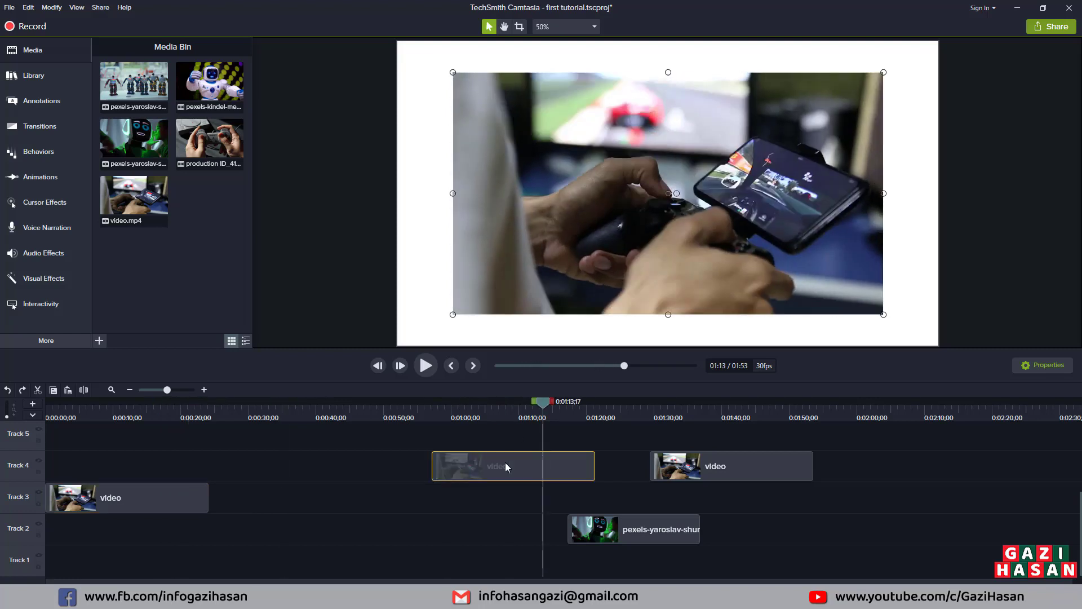
key(Delete)
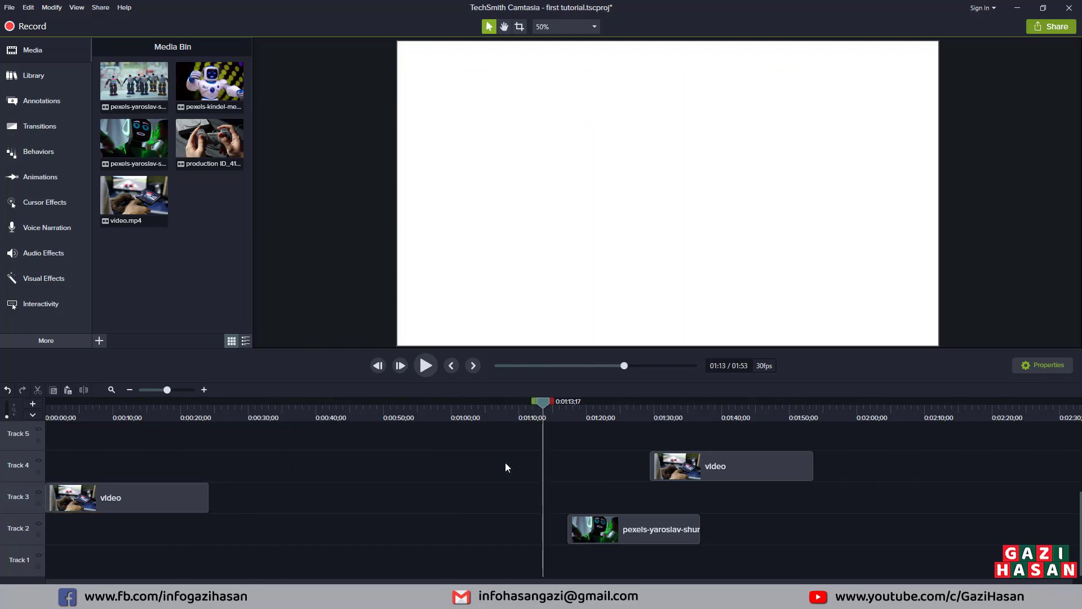
key(ctrl+z)
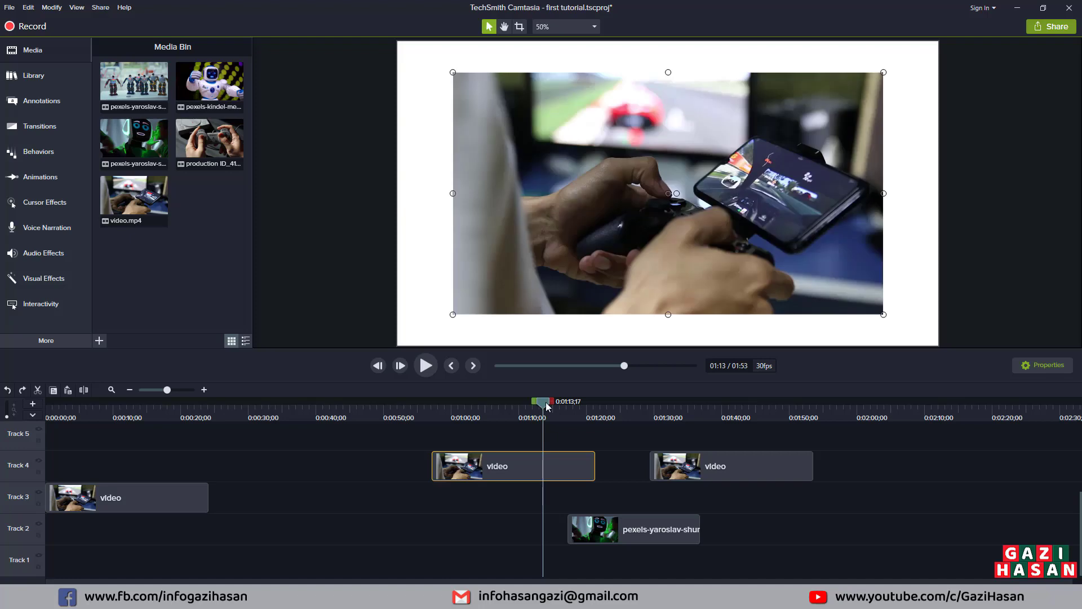
click(29, 8)
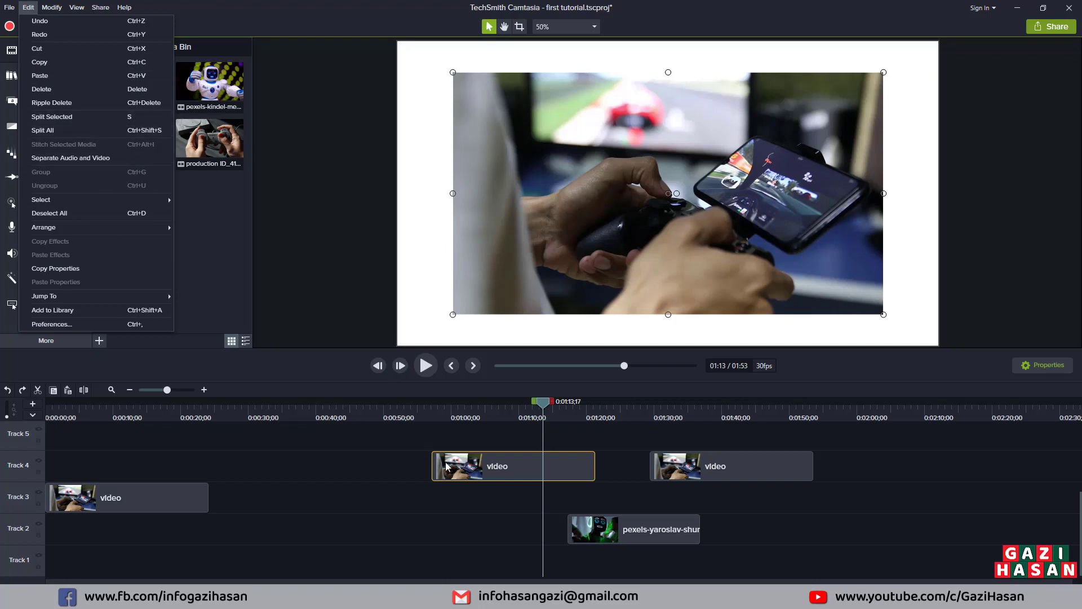
click(505, 503)
click(538, 404)
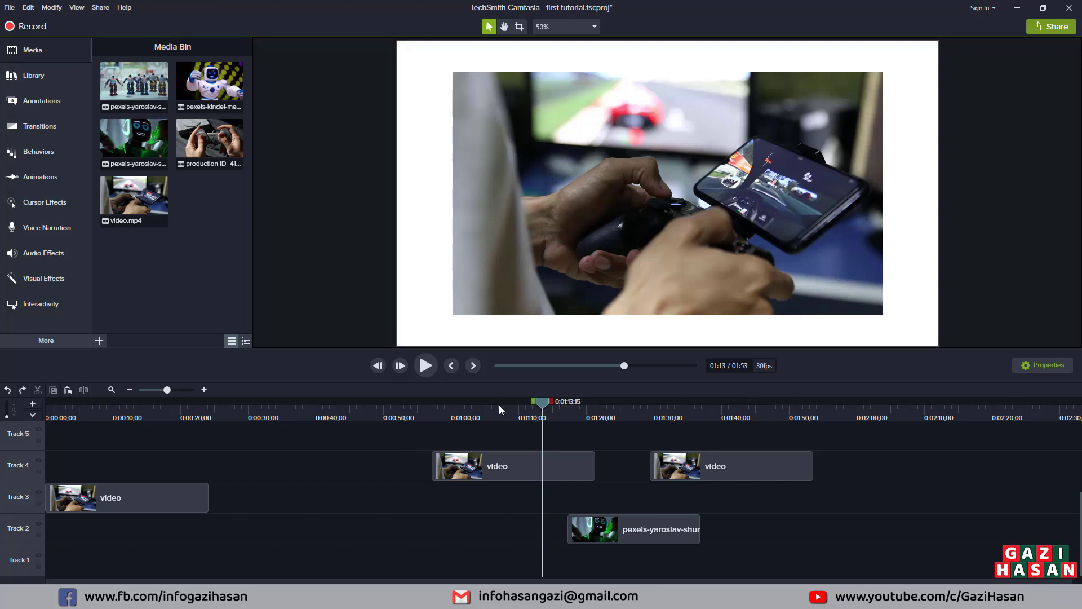
Split the first video copy on Track 4 at 0:00:59;24.
drag(499, 405, 546, 400)
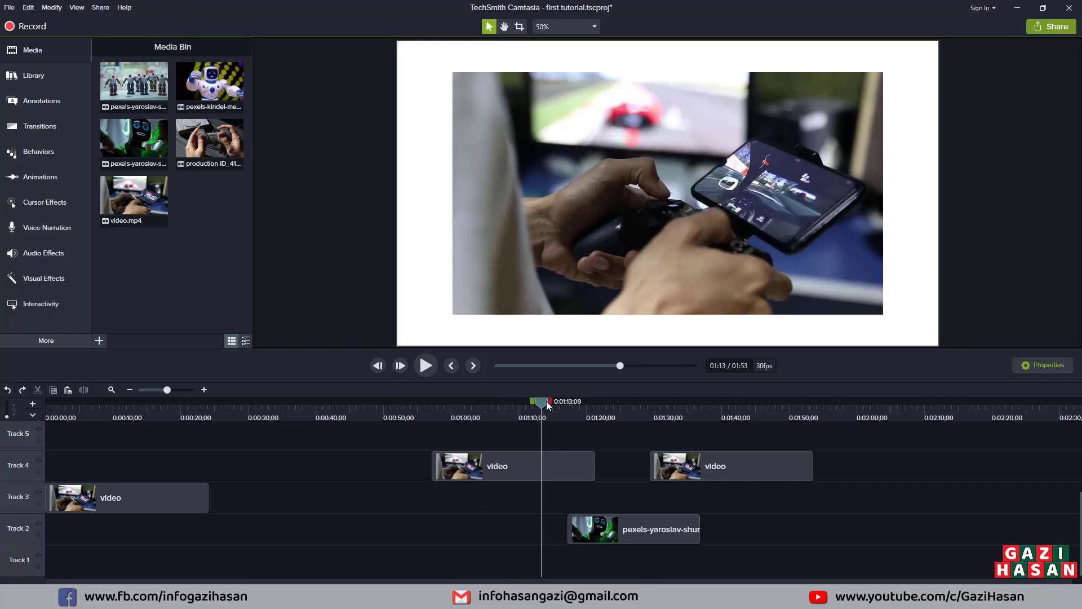
click(450, 403)
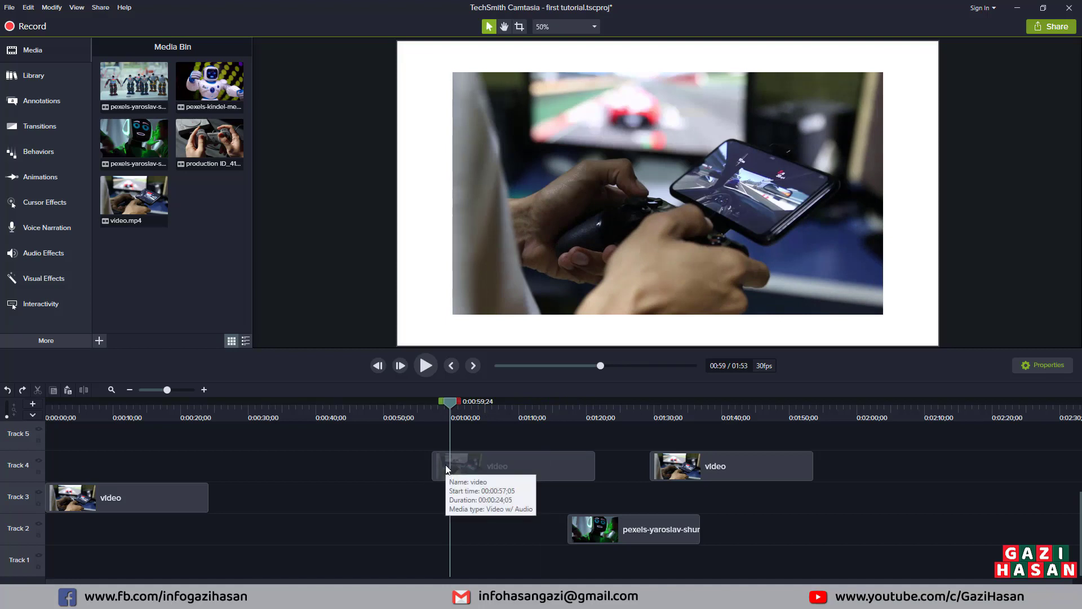
click(446, 469)
click(29, 7)
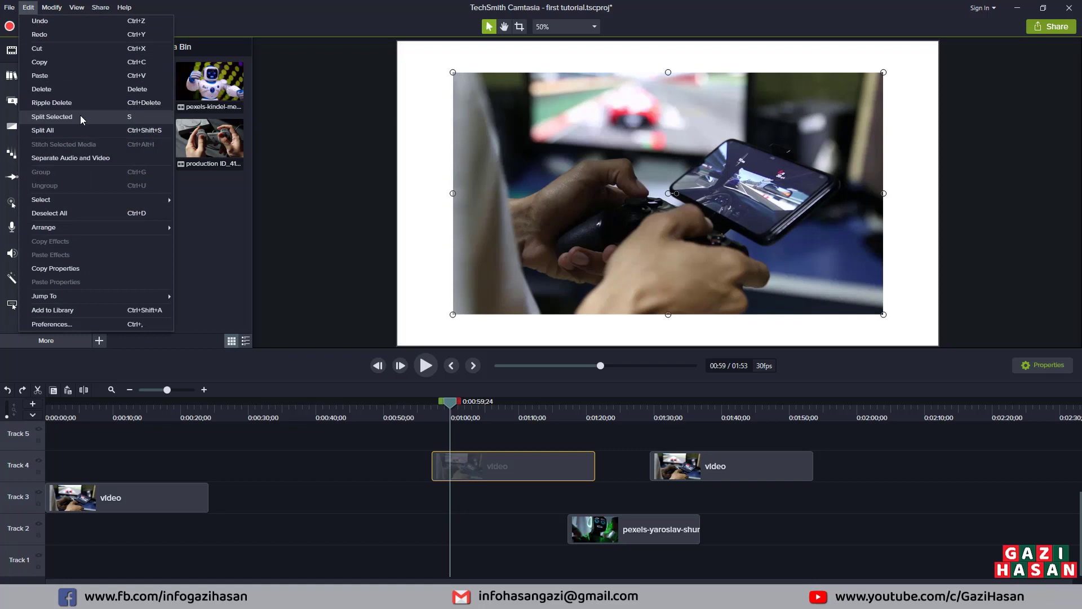
click(52, 117)
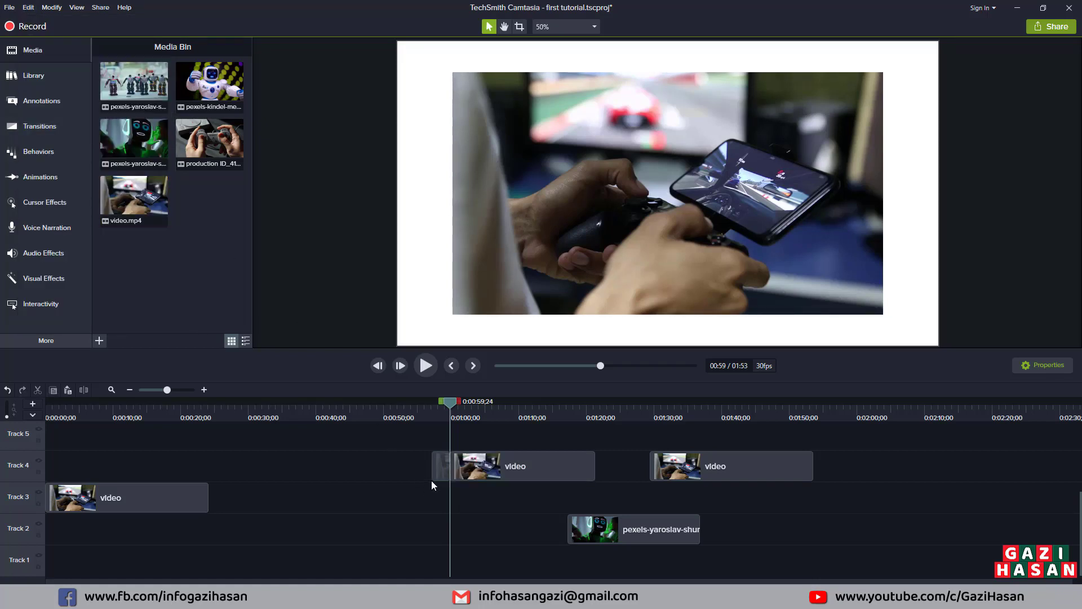
Move both pieces of the split video earlier on Track 4 with a gap between them, and split the longer piece at 0:00:59;24.
drag(437, 474, 369, 473)
drag(495, 479, 470, 483)
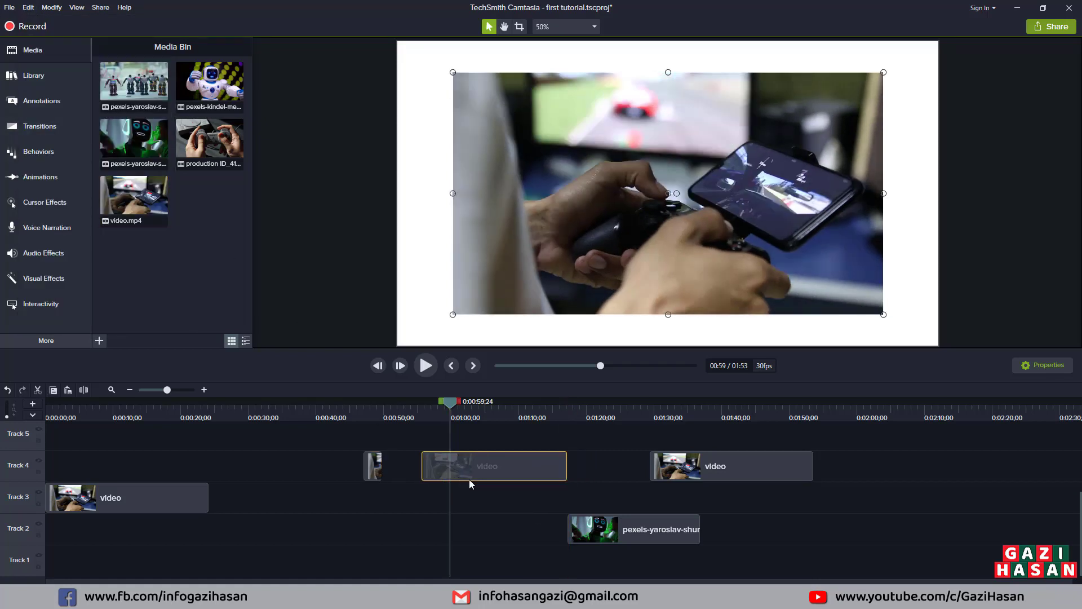
click(85, 391)
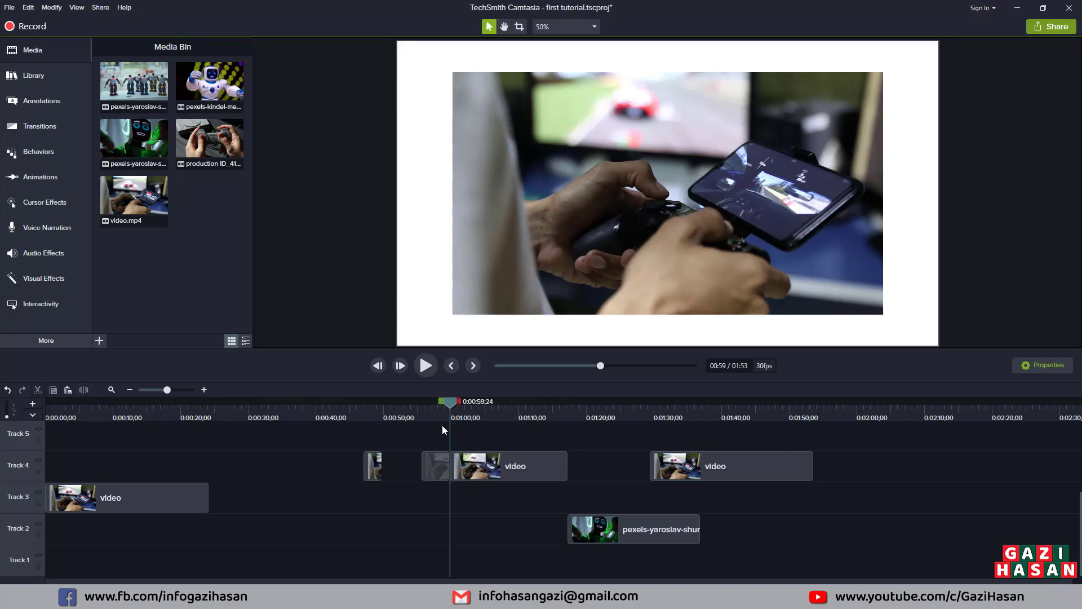
Split the longer video piece on Track 4 again at 0:01:02;19.
drag(450, 404, 468, 402)
click(506, 474)
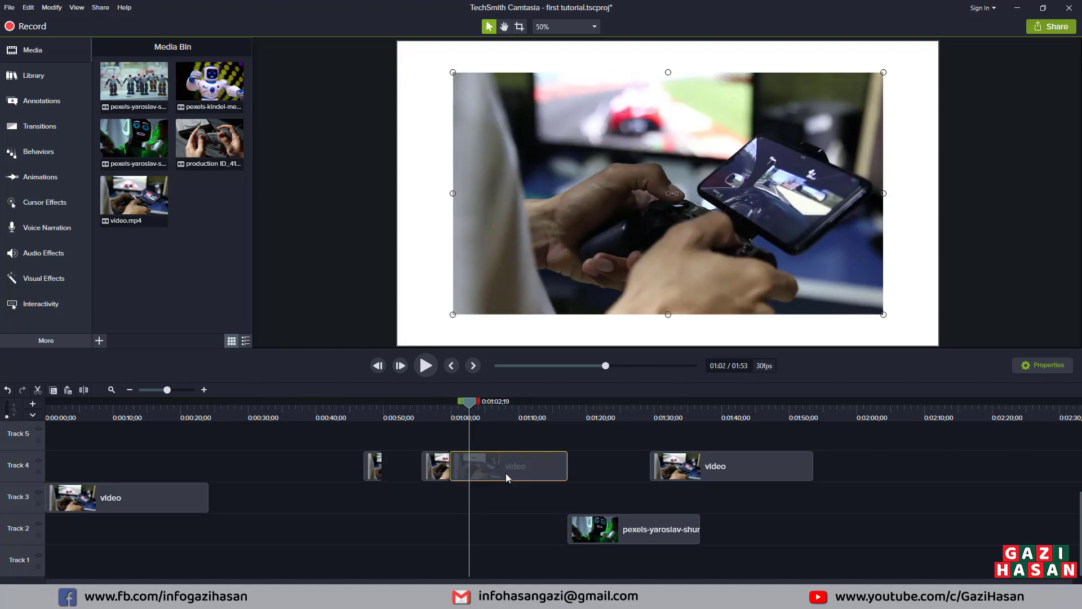
key(s)
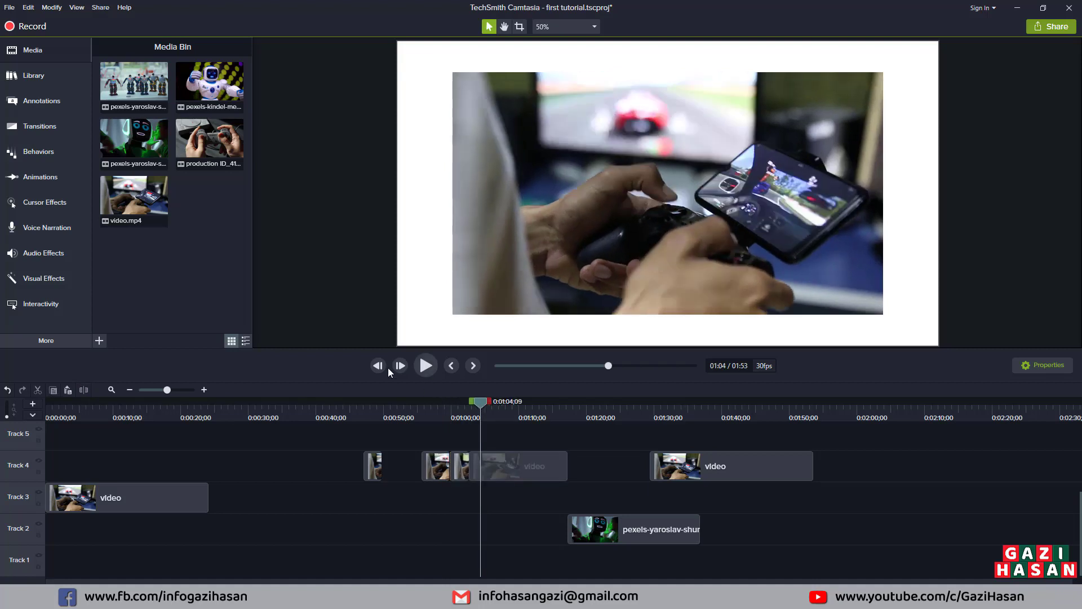
Change the Split hotkey to E in the preferences.
click(522, 469)
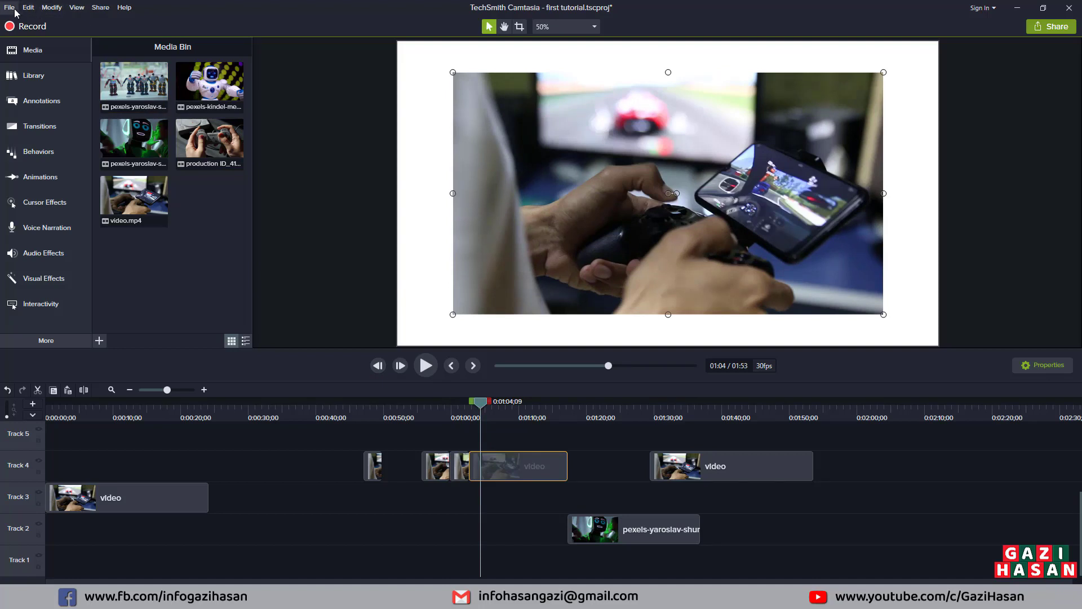
click(47, 12)
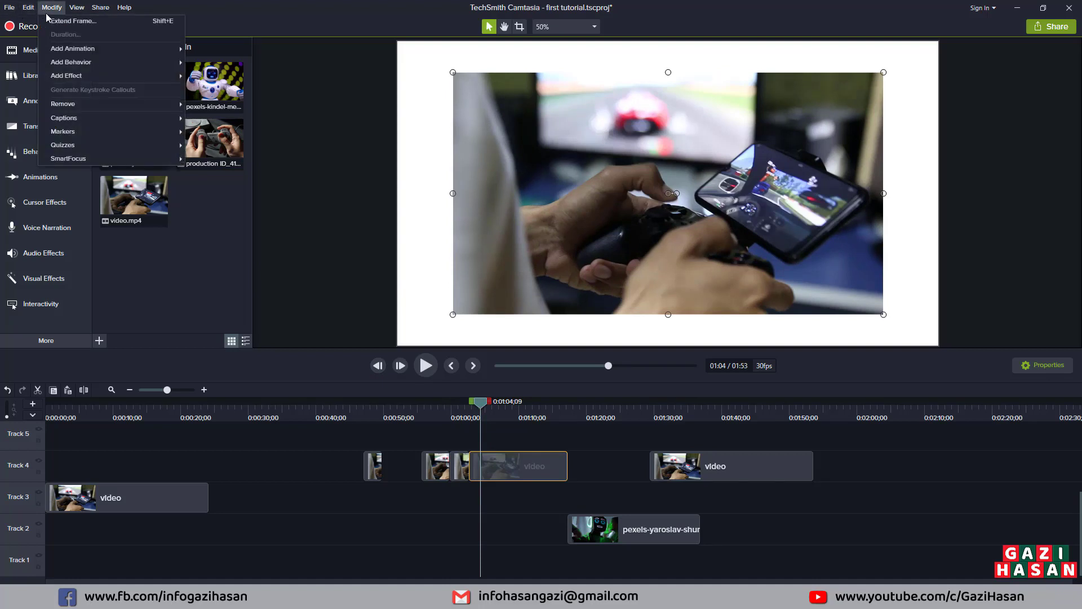
mouse_move(32, 11)
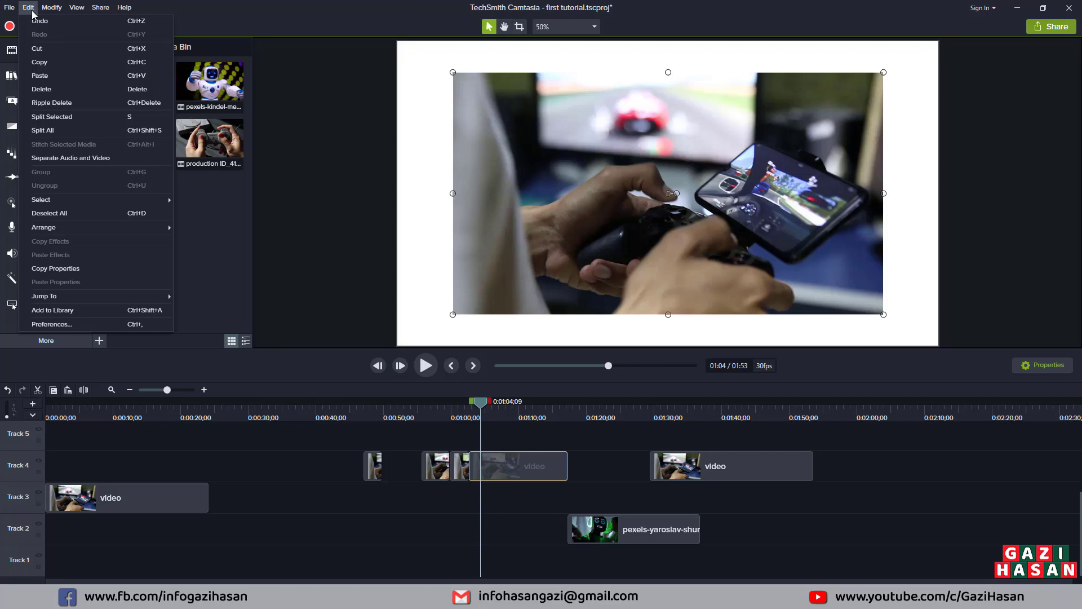
click(82, 326)
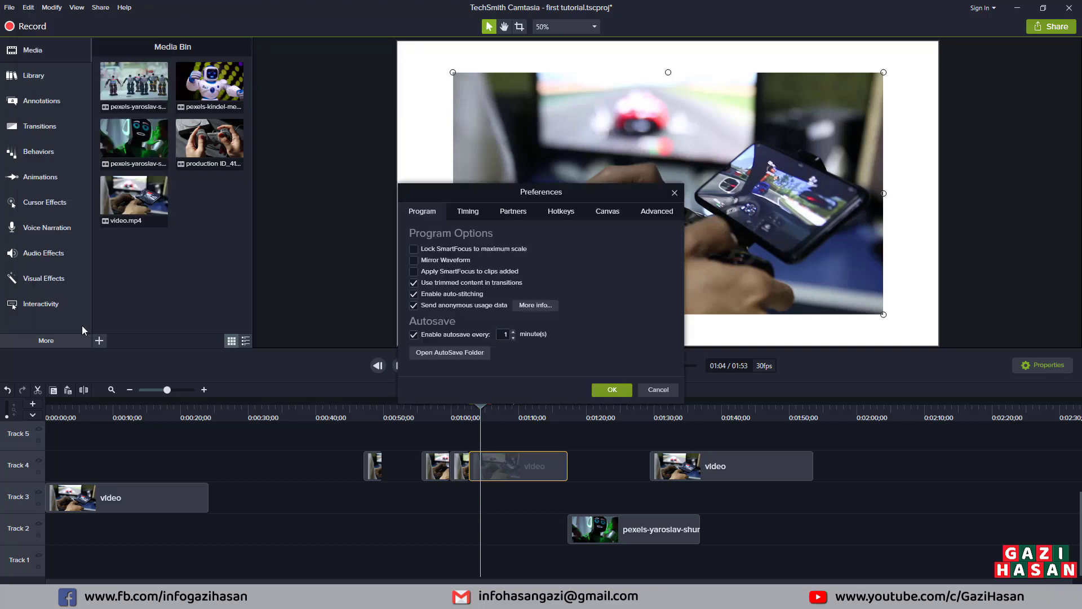
click(562, 210)
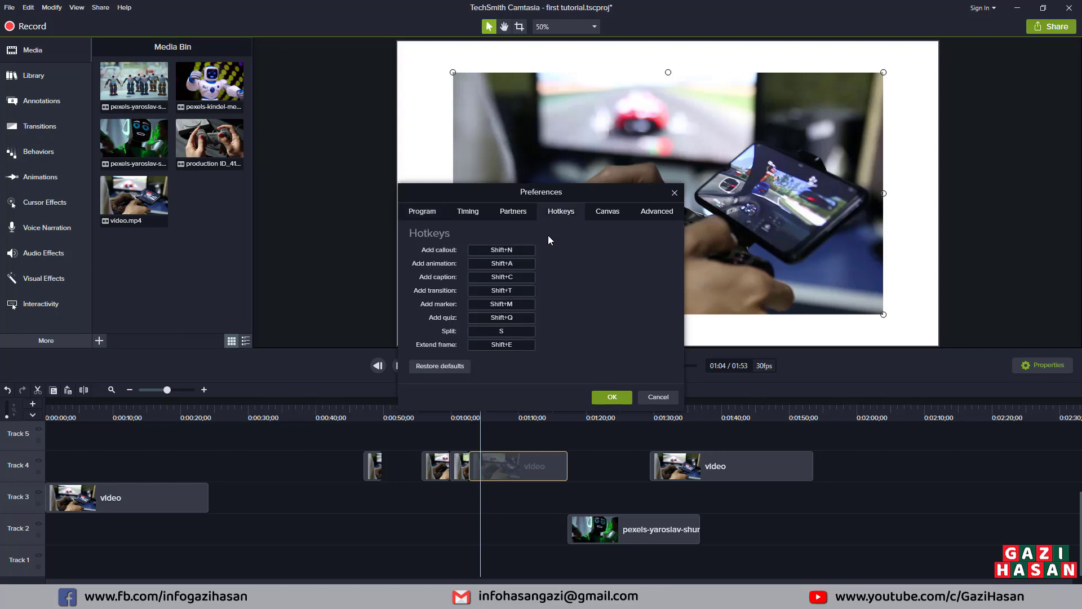
click(498, 331)
key(e)
click(610, 398)
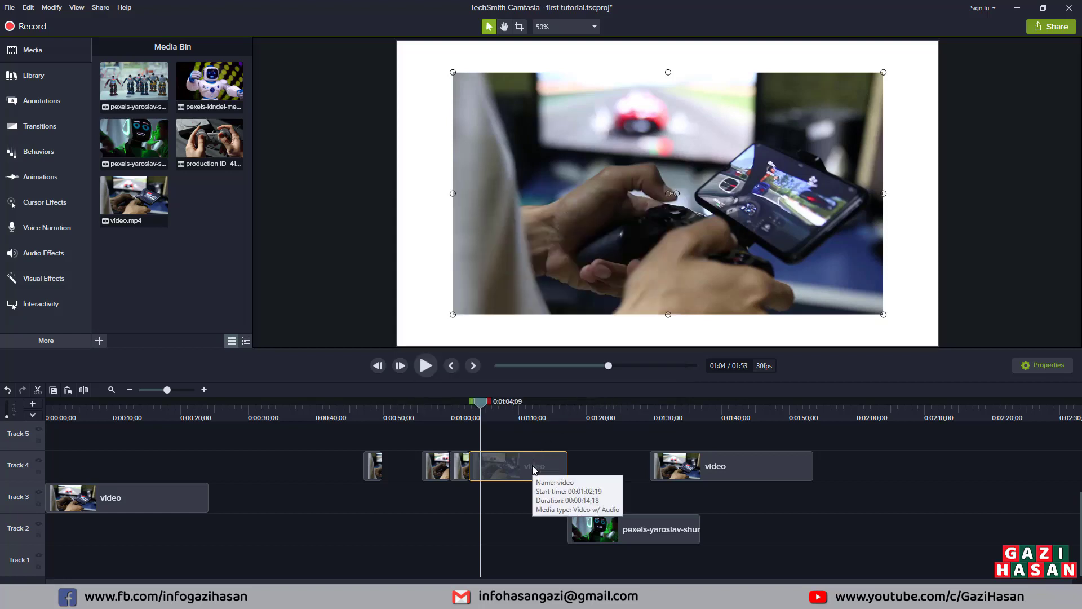
Split the selected video piece on Track 4 at 0:01:04;09 using the reassigned split command.
key(e)
drag(543, 466, 516, 465)
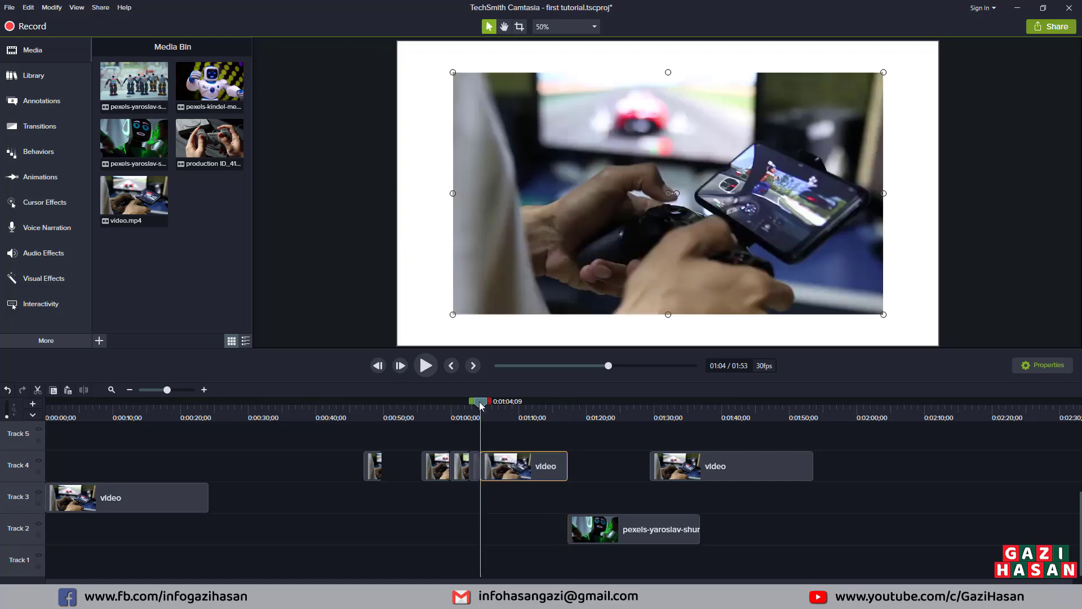
drag(480, 405, 496, 405)
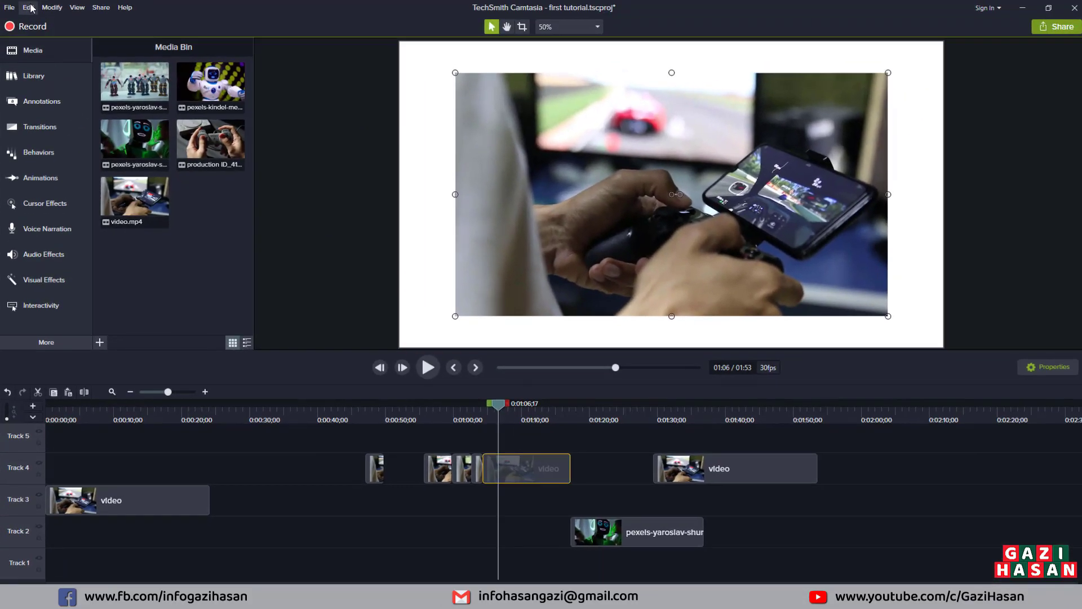
Set the Split hotkey back to S in the preferences.
click(26, 7)
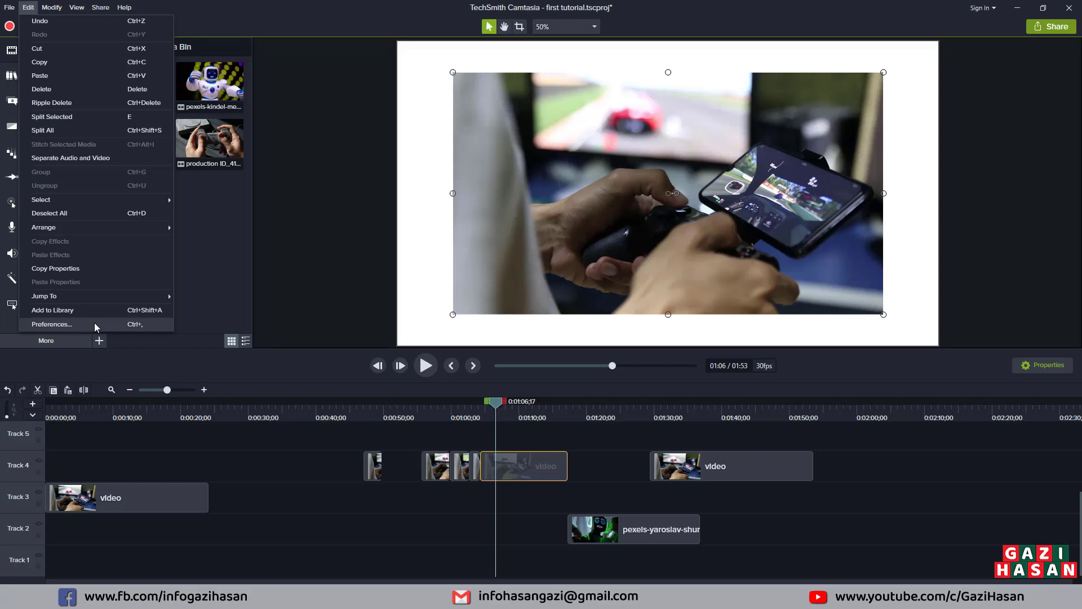
click(93, 324)
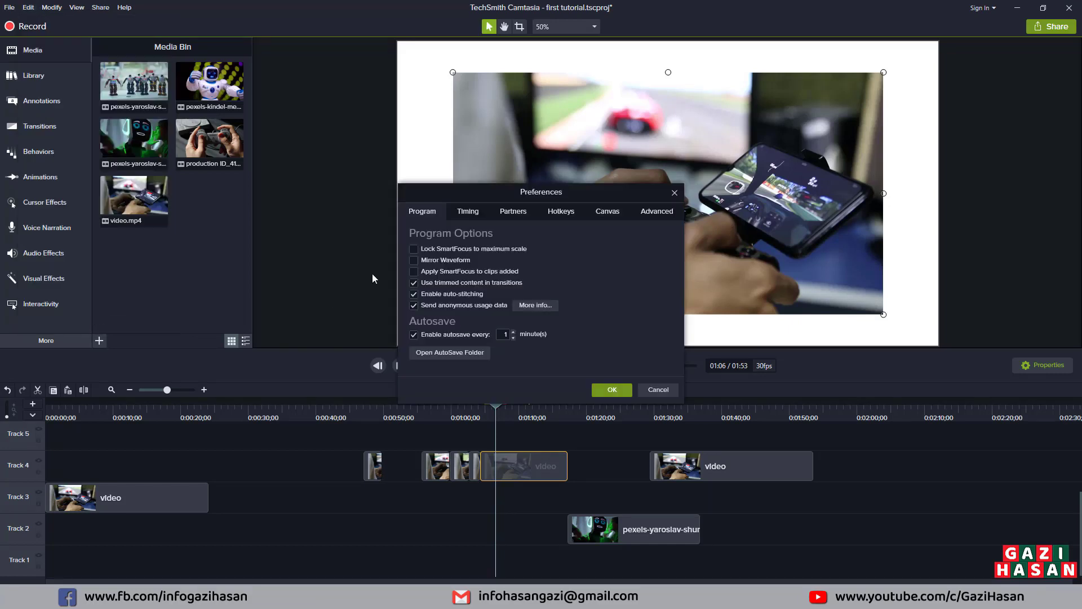
click(552, 213)
click(505, 331)
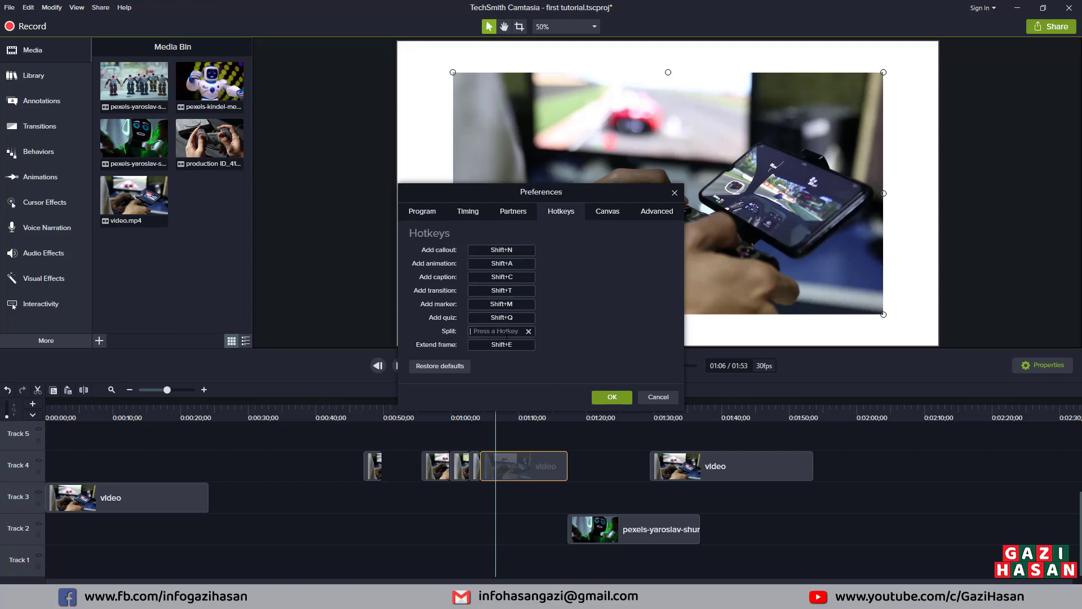
key(s)
click(612, 398)
Delete all video pieces and the remaining video copy from Track 4, and move the pexels clip directly after the video clip on Track 3.
key(Delete)
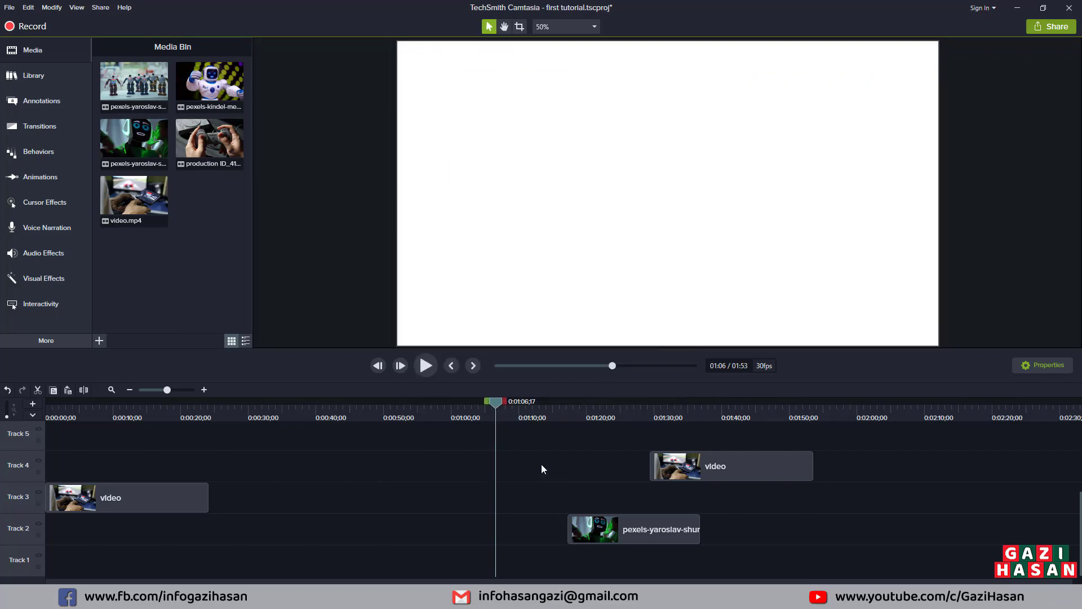
drag(641, 538, 227, 496)
click(745, 468)
key(Delete)
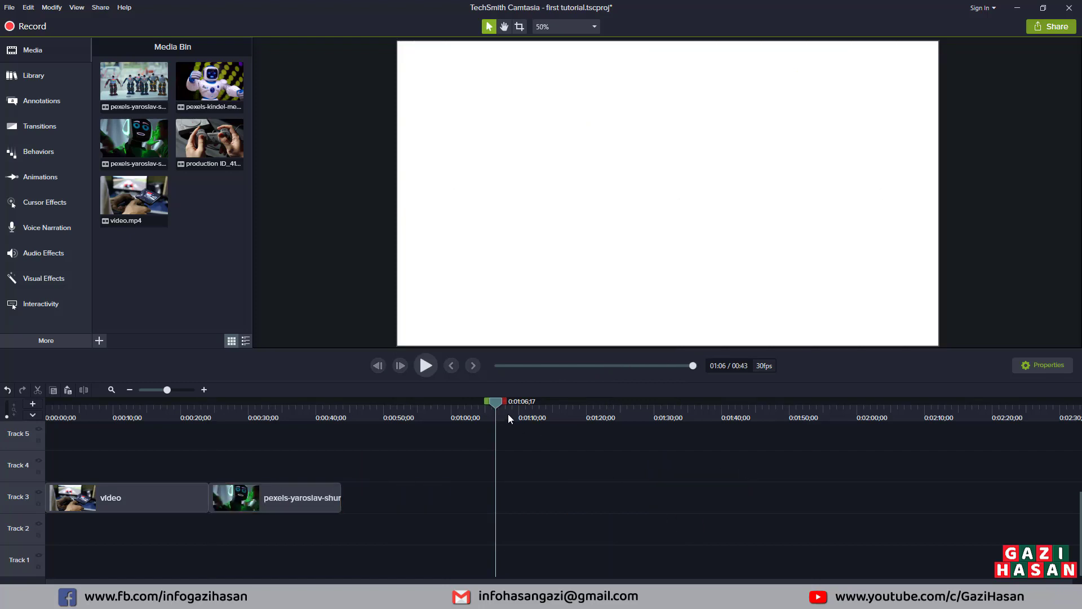
click(97, 408)
click(49, 8)
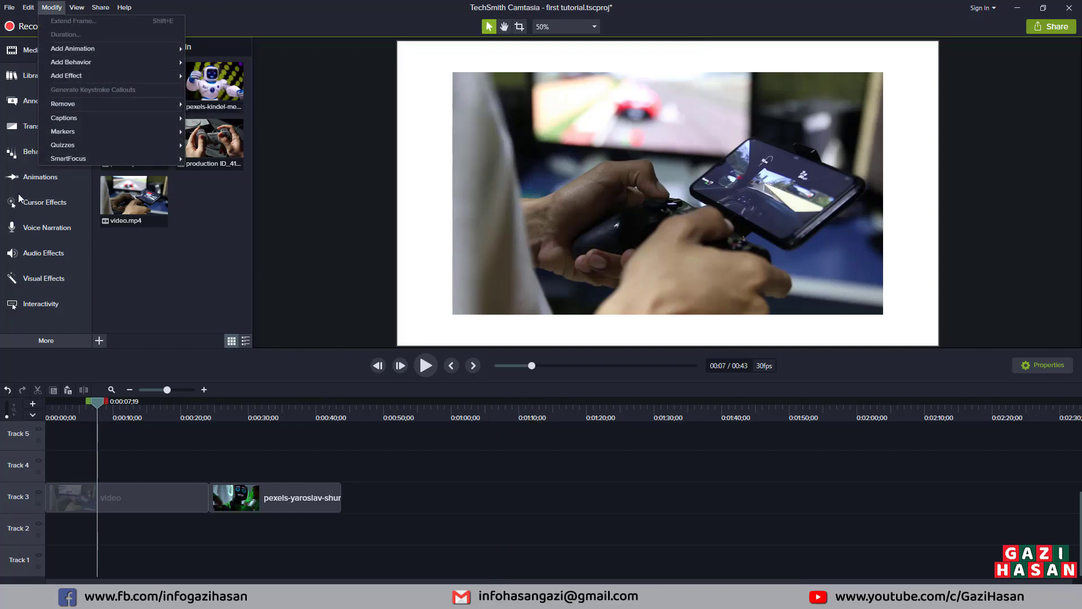
mouse_move(88, 79)
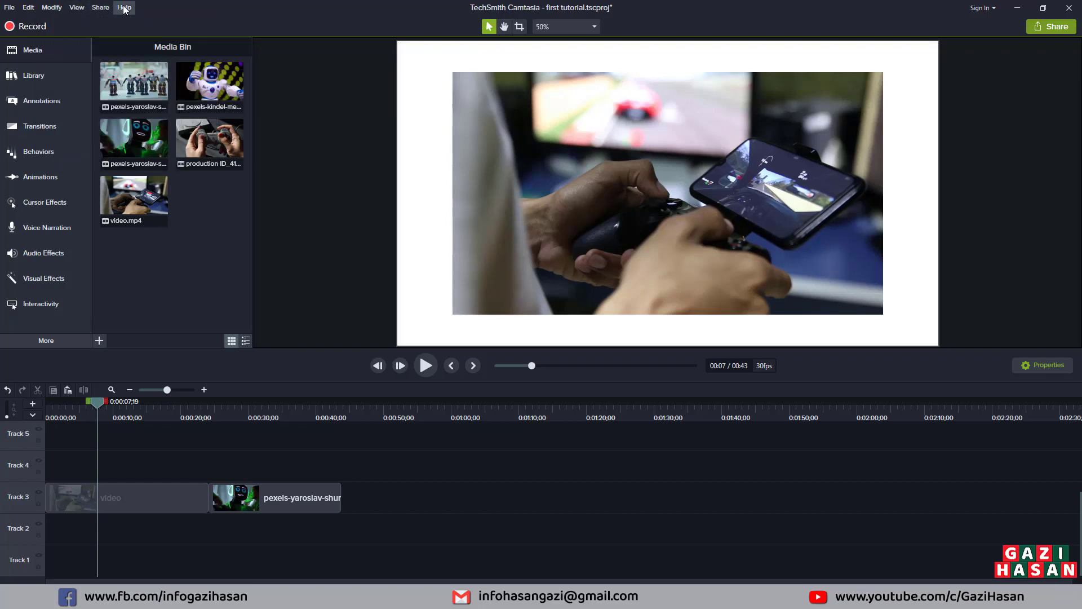
mouse_move(77, 8)
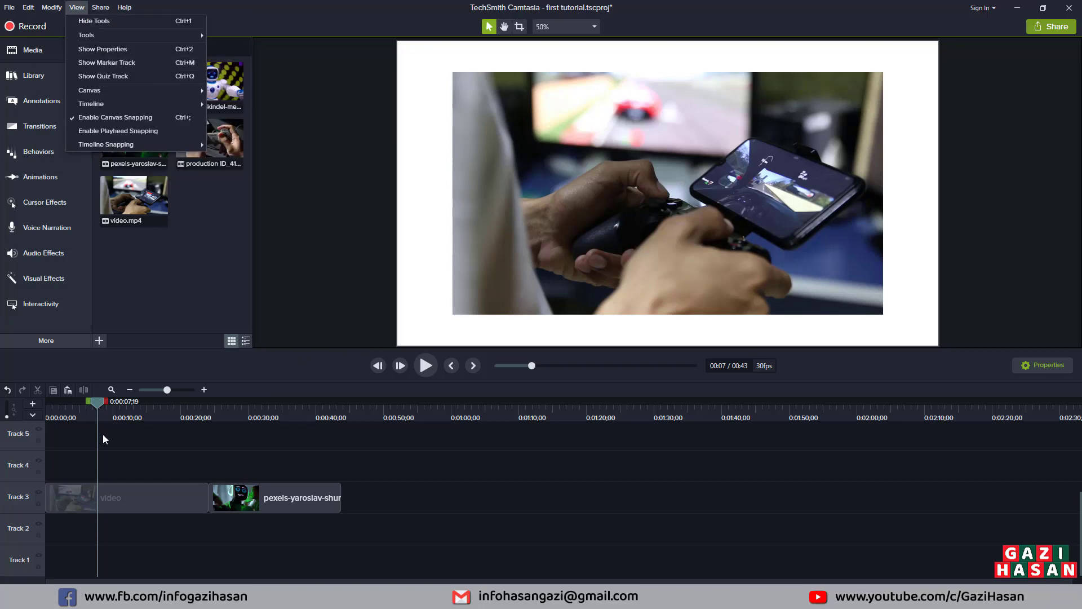
Align the Track 3 video to the canvas's upper-left corner and enlarge it to fill the canvas, with the canvas zoom set to Fit.
click(166, 488)
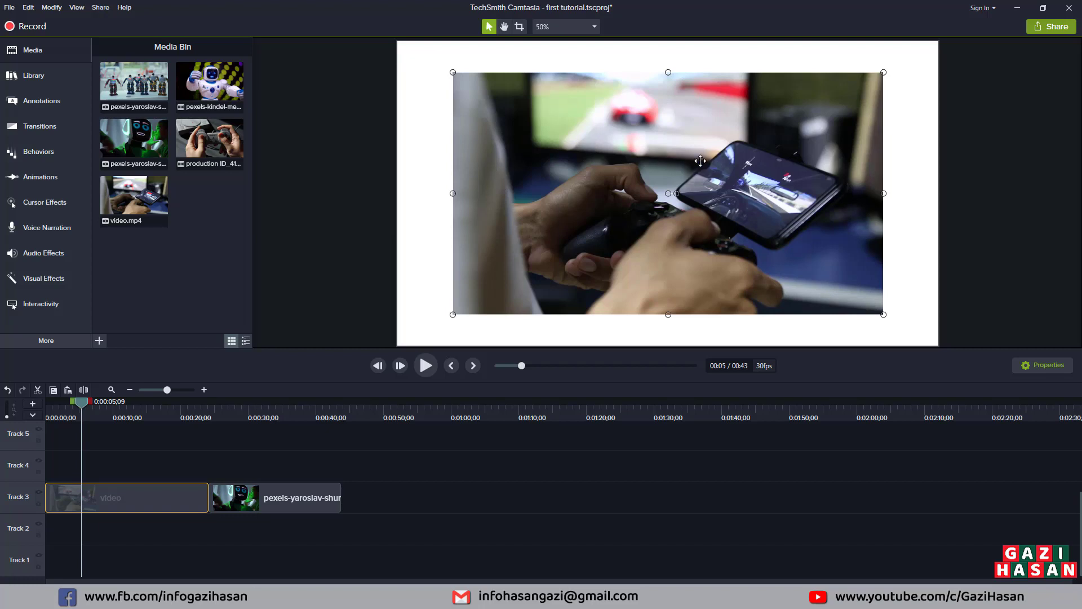
drag(699, 161, 658, 138)
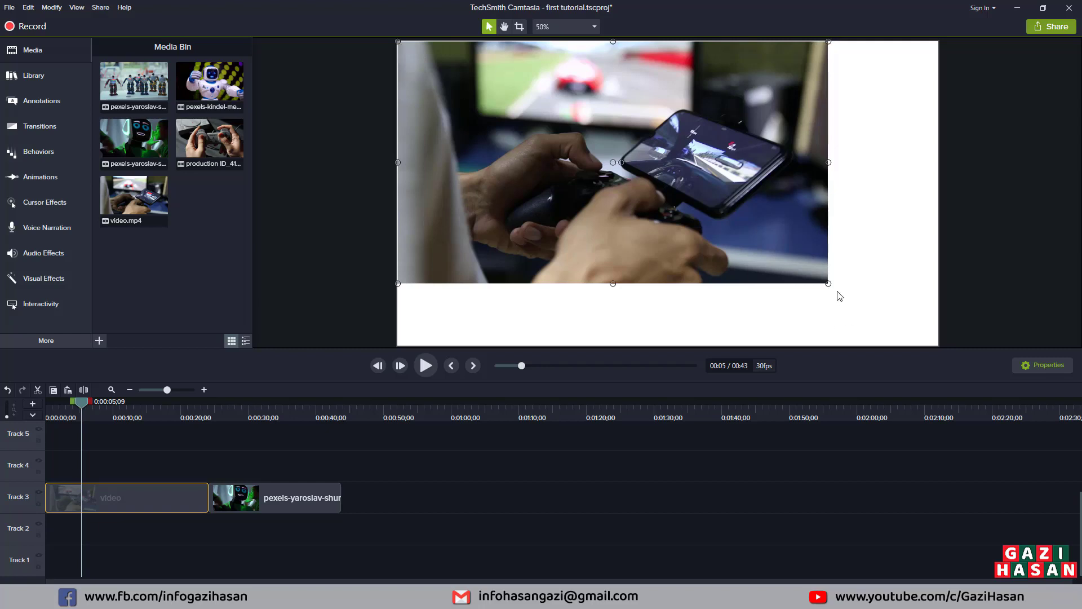
drag(828, 283, 936, 340)
click(566, 28)
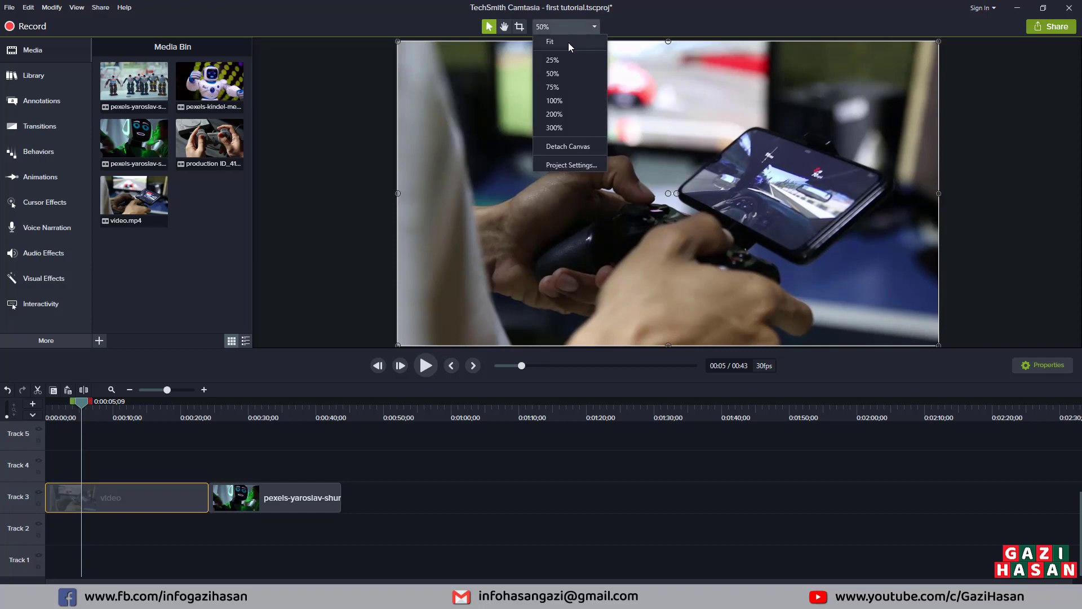
click(568, 42)
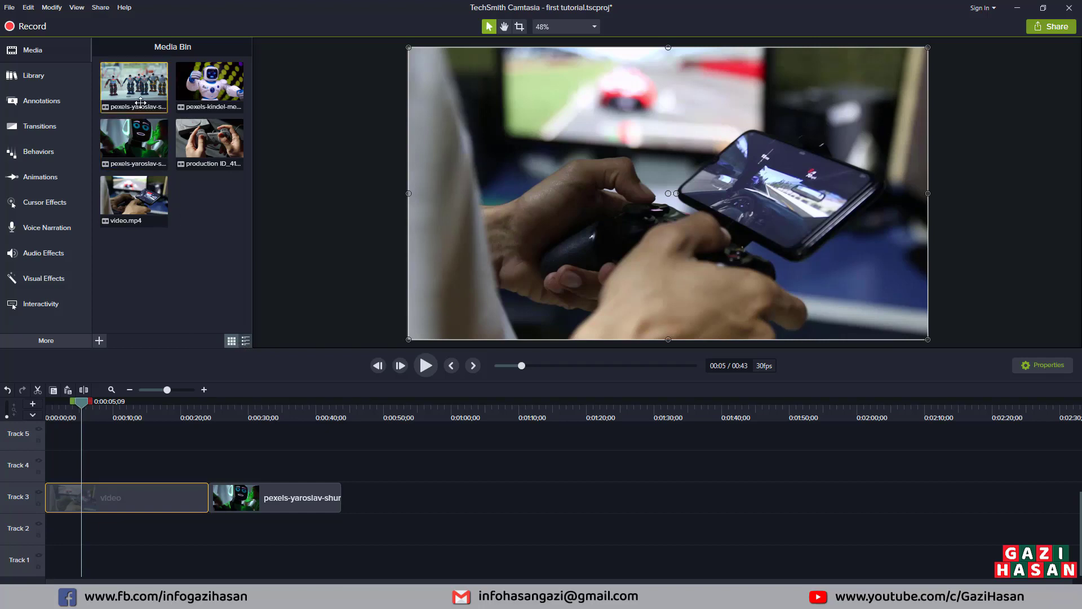
Switch the Media Bin to list view and back to thumbnails, and slightly narrow the tools pane and enlarge the timeline pane.
click(243, 343)
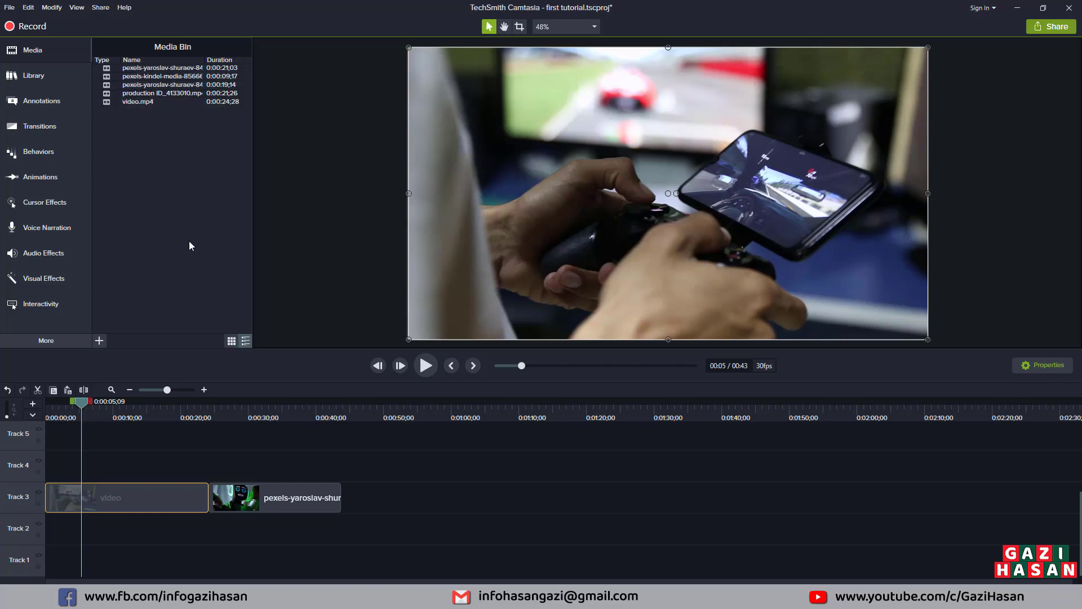
click(231, 340)
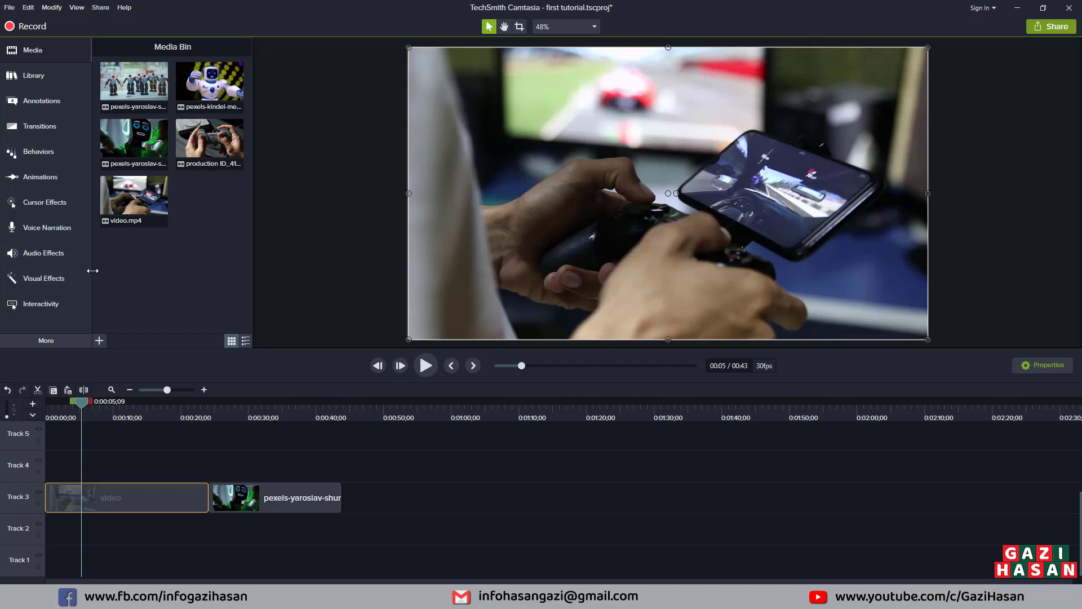
mouse_move(92, 270)
mouse_down()
mouse_move(163, 275)
mouse_move(90, 275)
mouse_up()
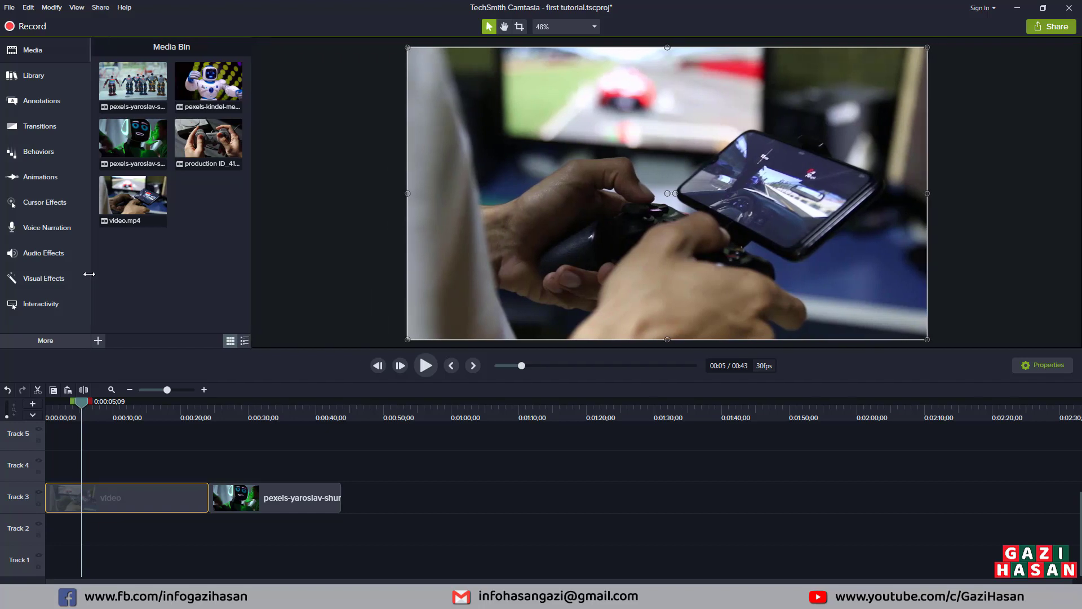
drag(275, 348, 291, 332)
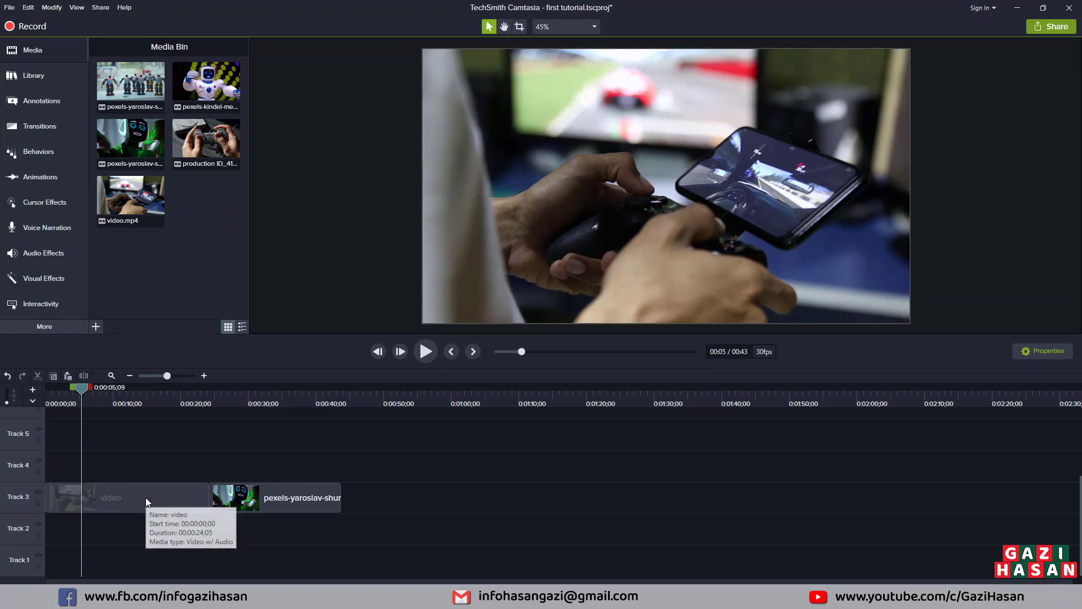
Show the properties of the video clip on Track 3 and adjust its scale to 104.2%.
click(1030, 349)
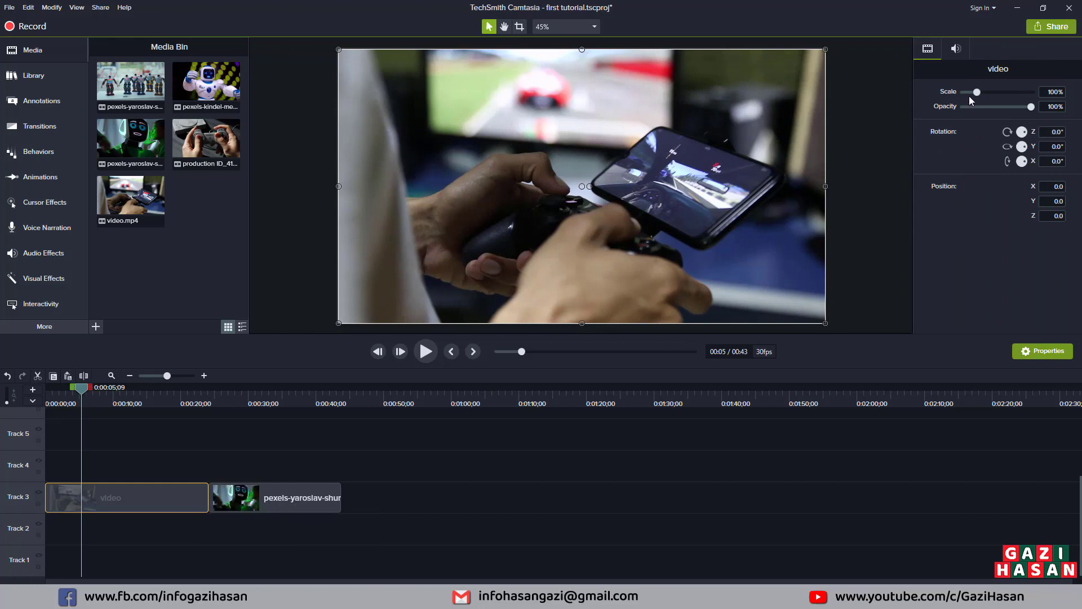
drag(977, 94, 976, 93)
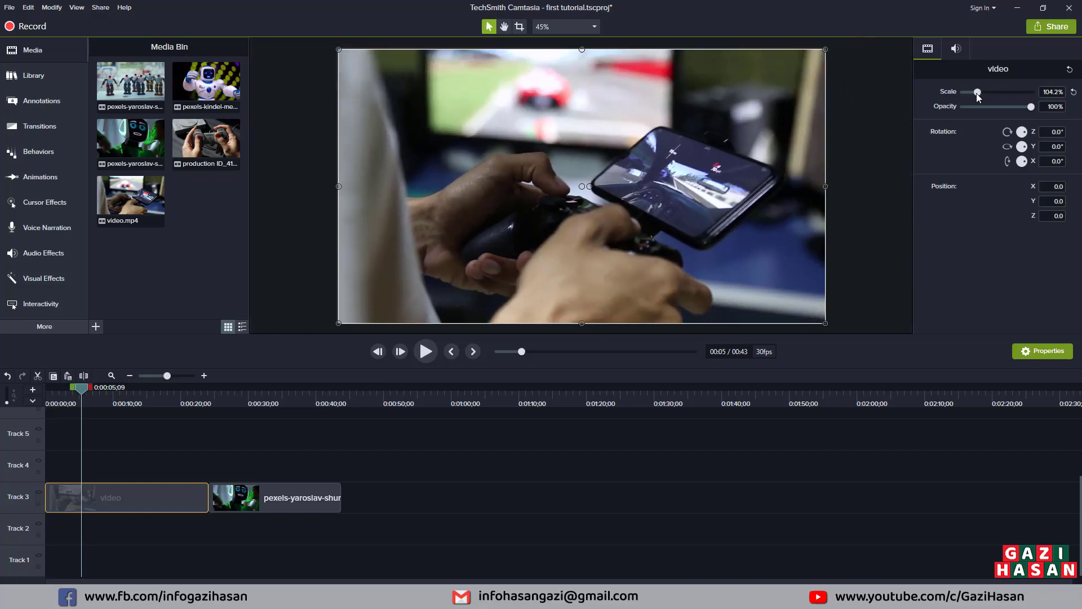